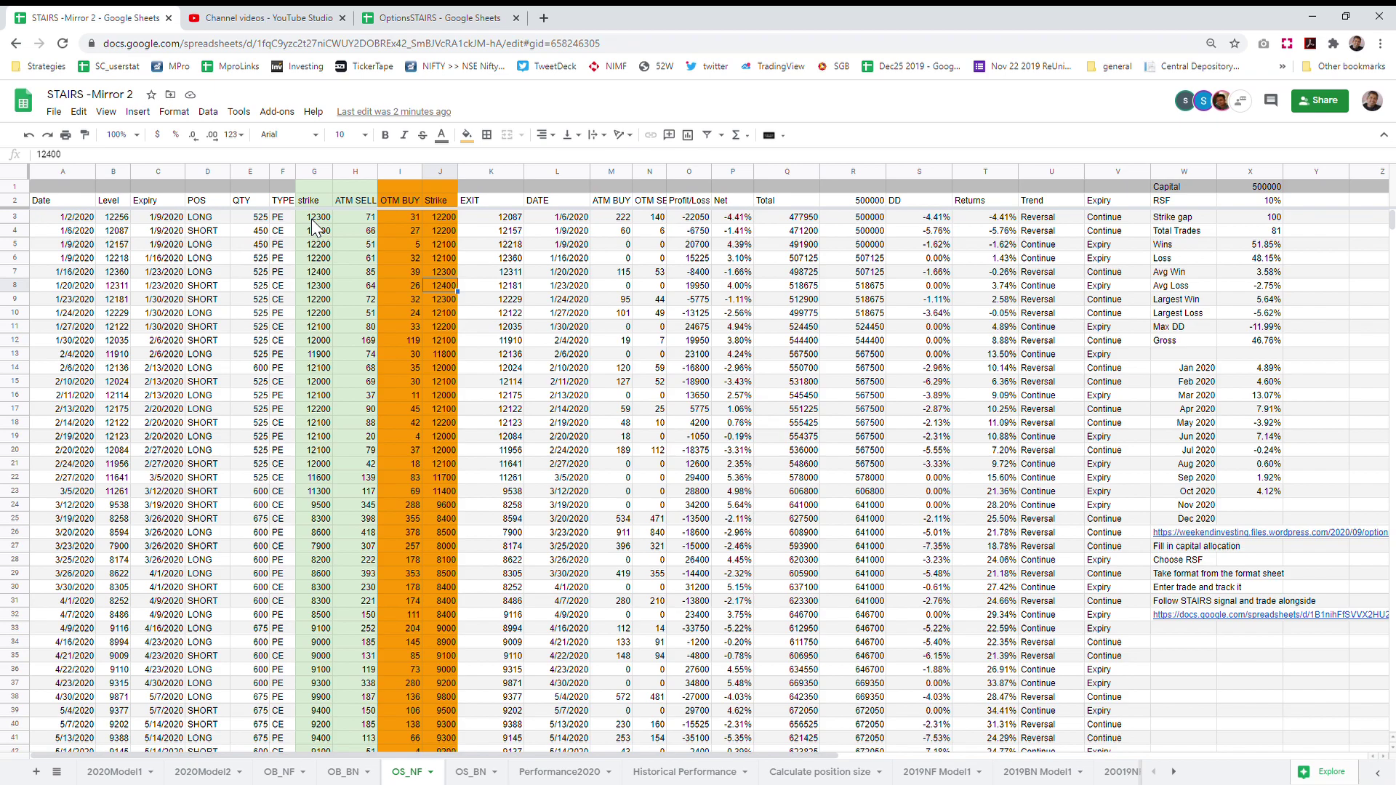
# Step: Review the first trade's entry date, index level, expiry, LONG position, ATM strike and 71 premium
pyautogui.click(71, 220)
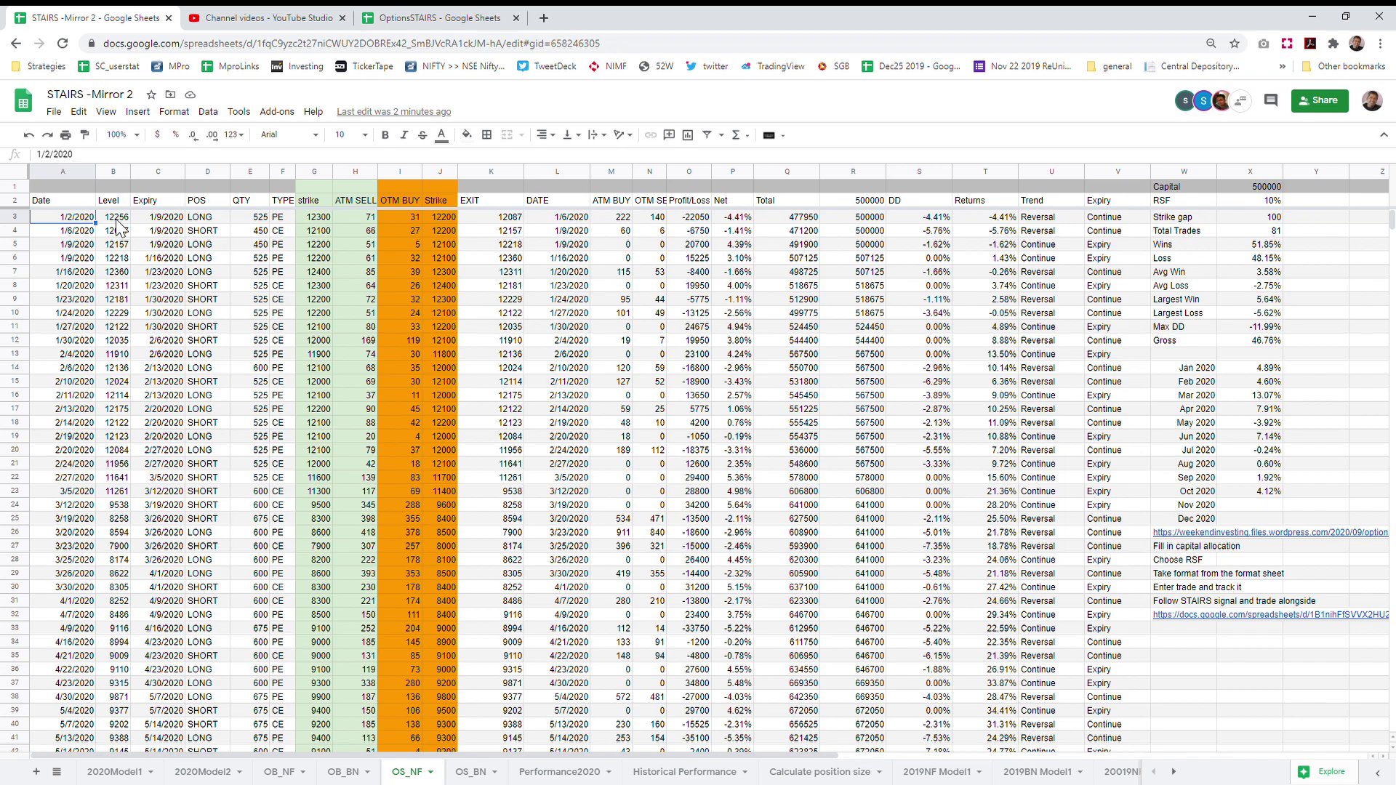
pyautogui.click(117, 220)
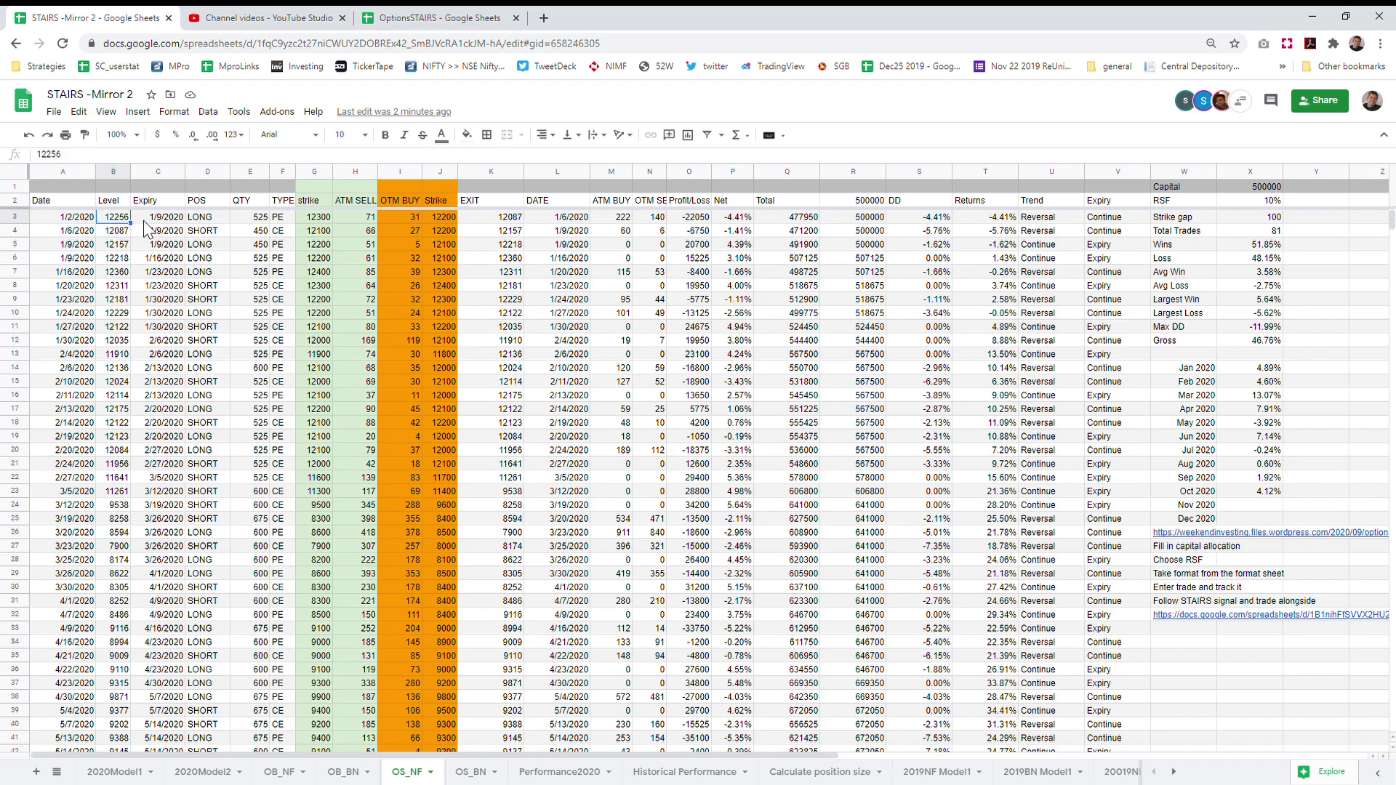
pyautogui.click(143, 221)
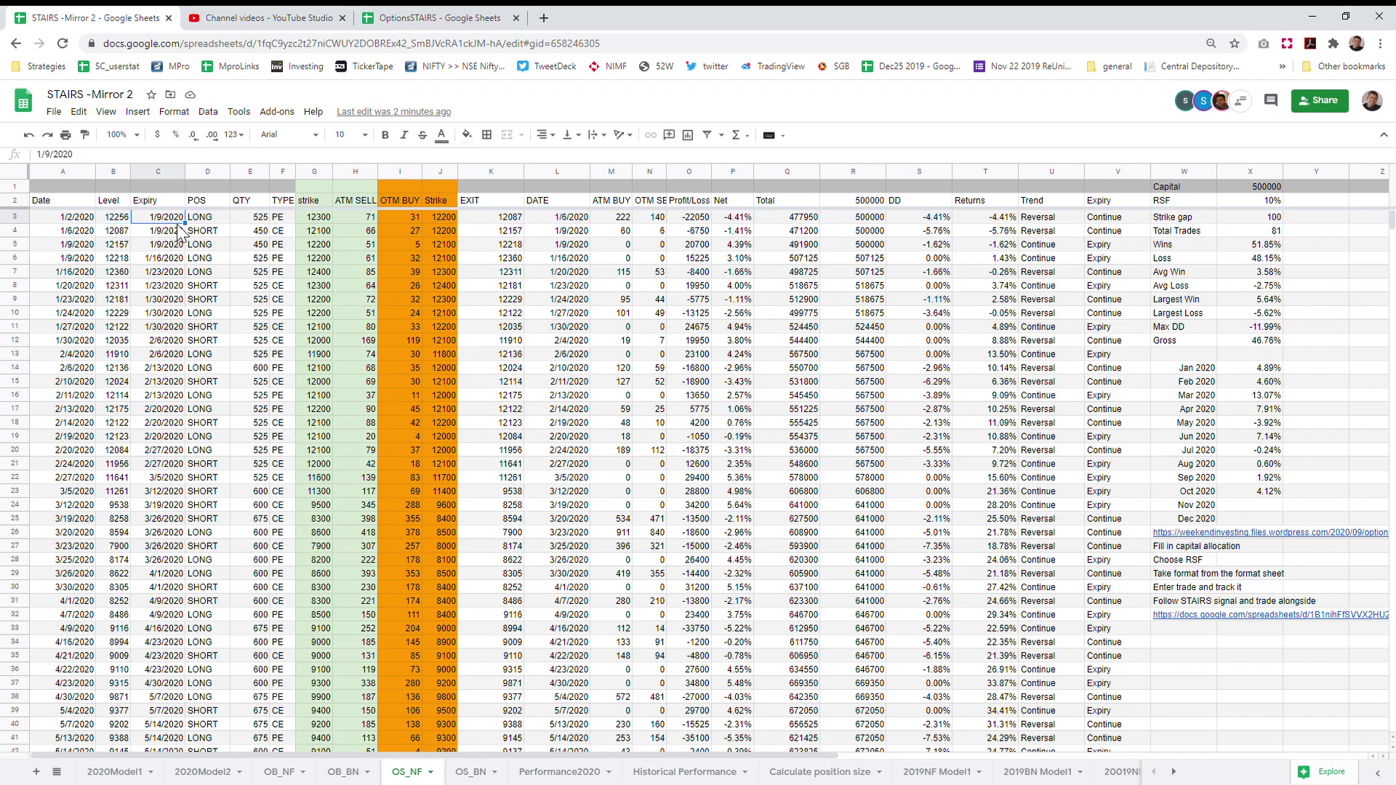
pyautogui.click(197, 221)
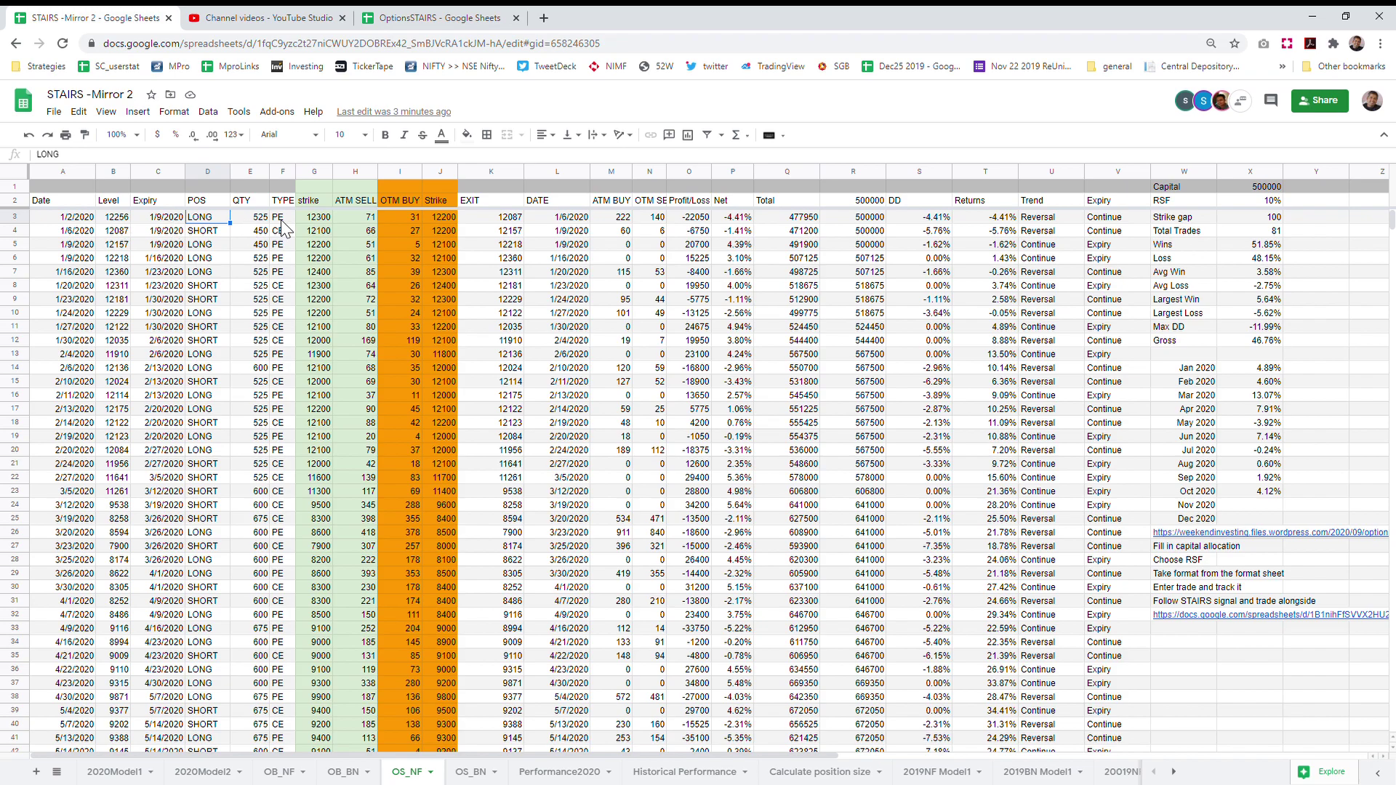
pyautogui.click(317, 221)
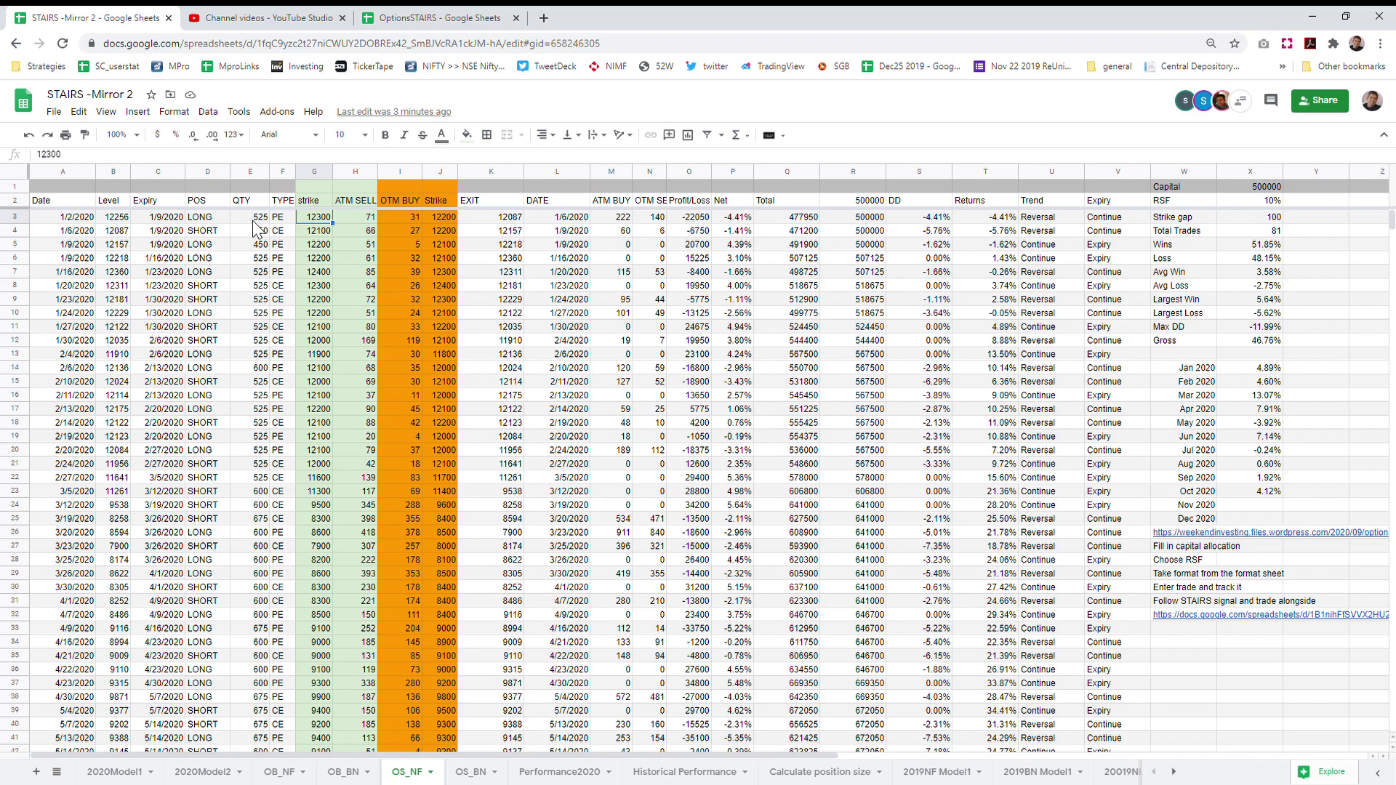
pyautogui.click(350, 220)
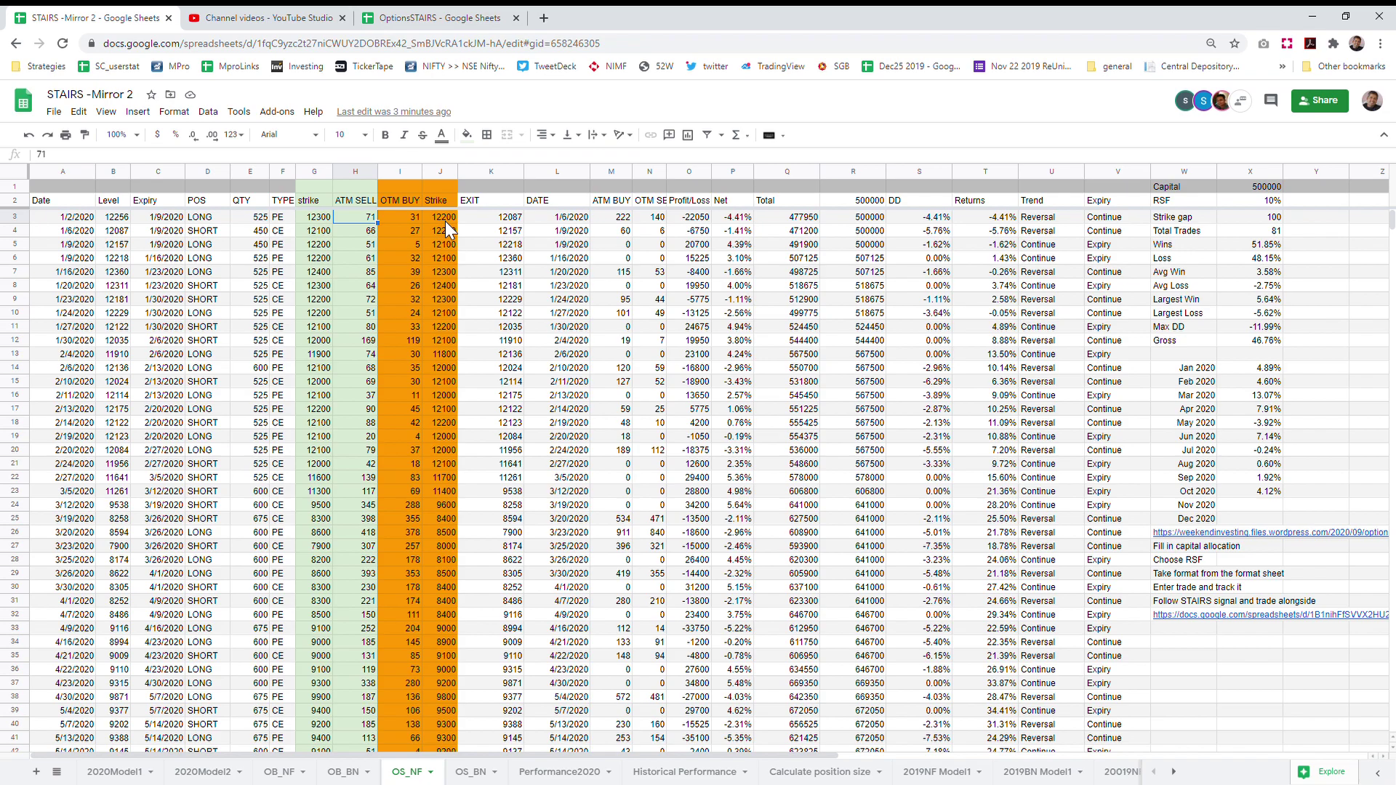
# Step: Review the first trade's OTM buy leg (strike 12200, premium 31), then its position and index level
pyautogui.click(326, 221)
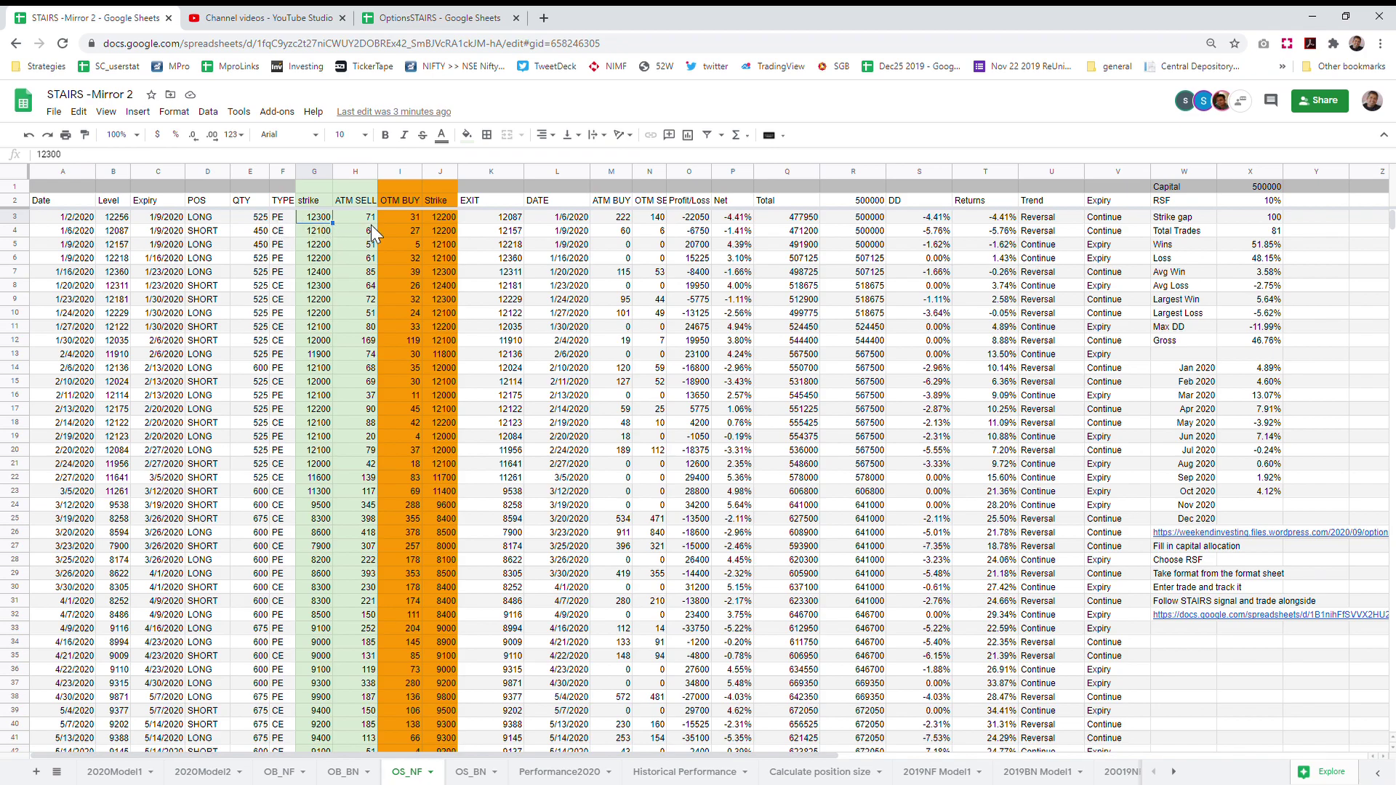
pyautogui.press('Right')
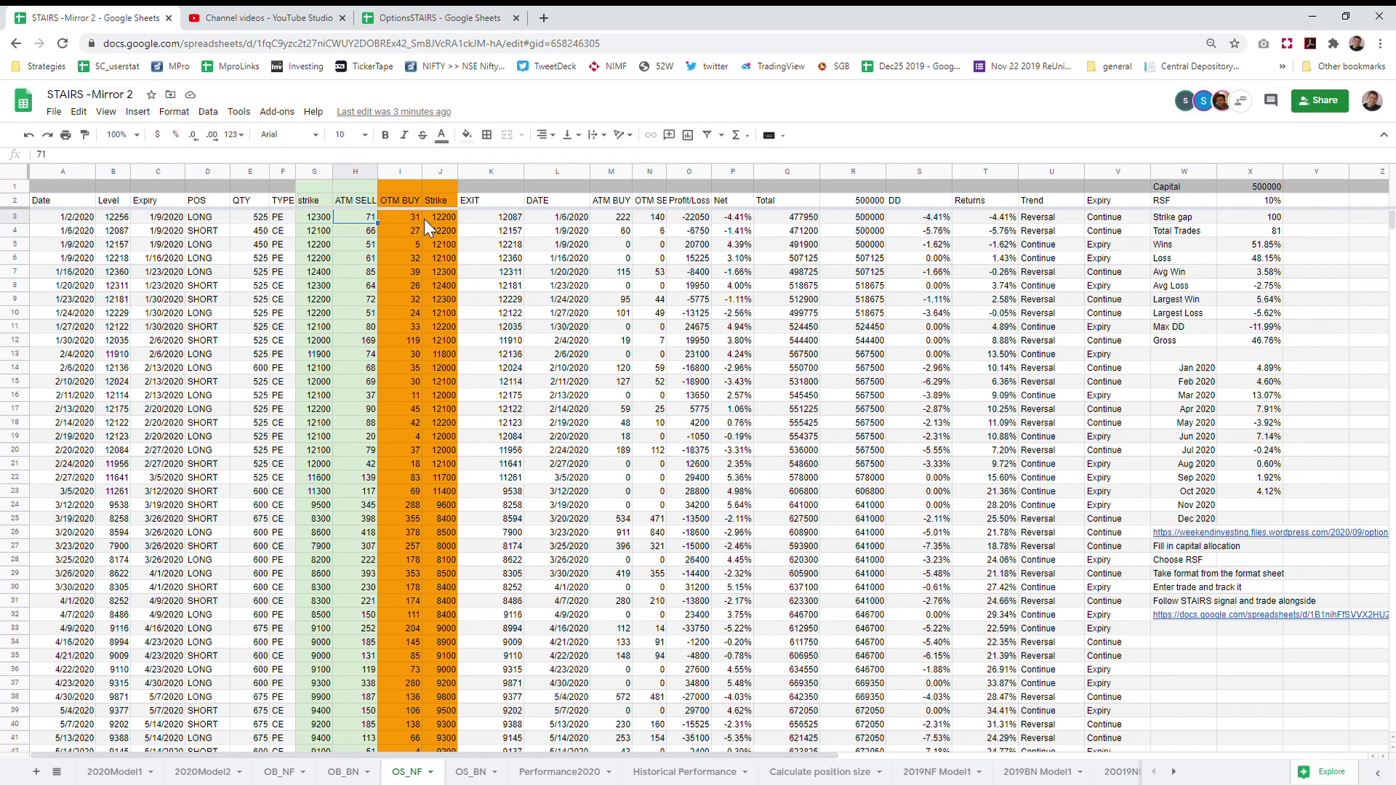
pyautogui.click(441, 220)
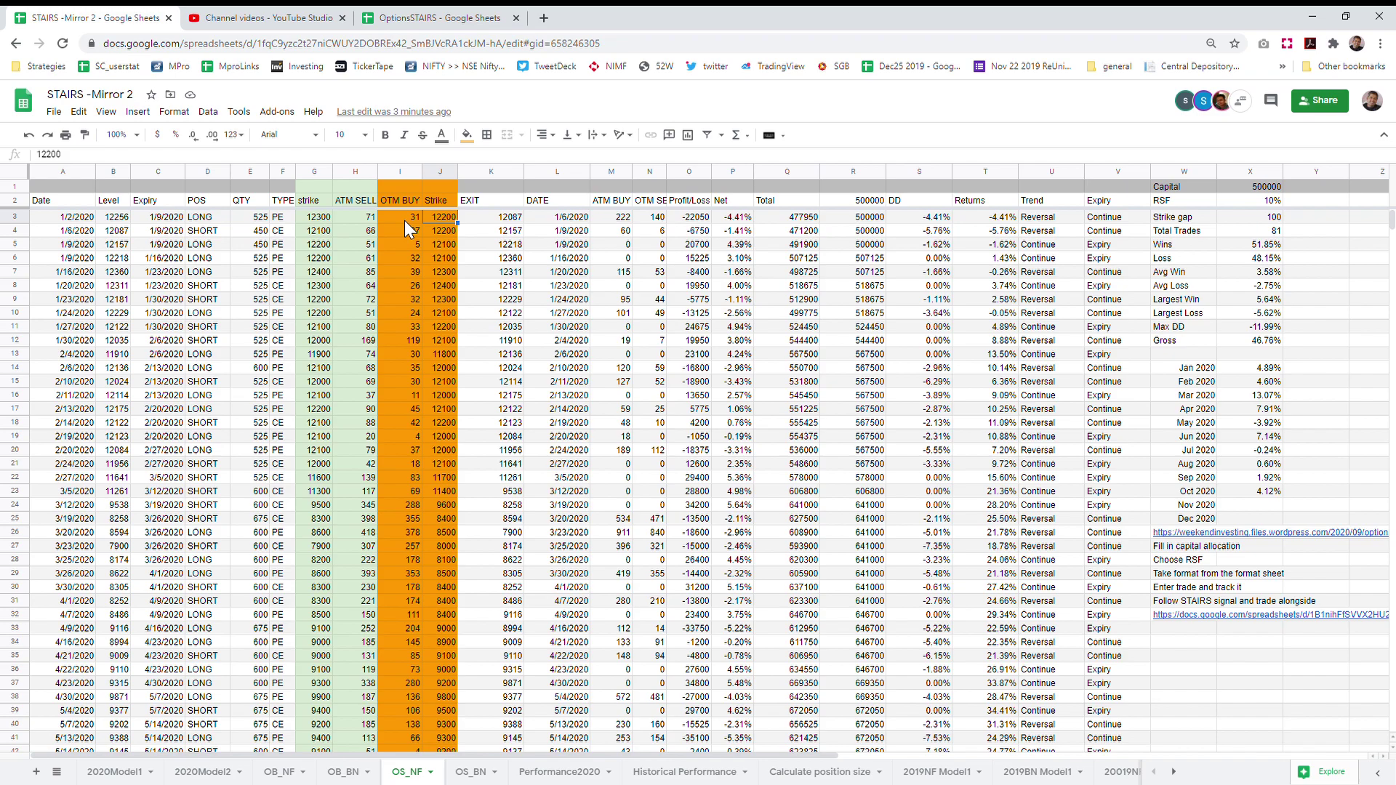
pyautogui.click(404, 221)
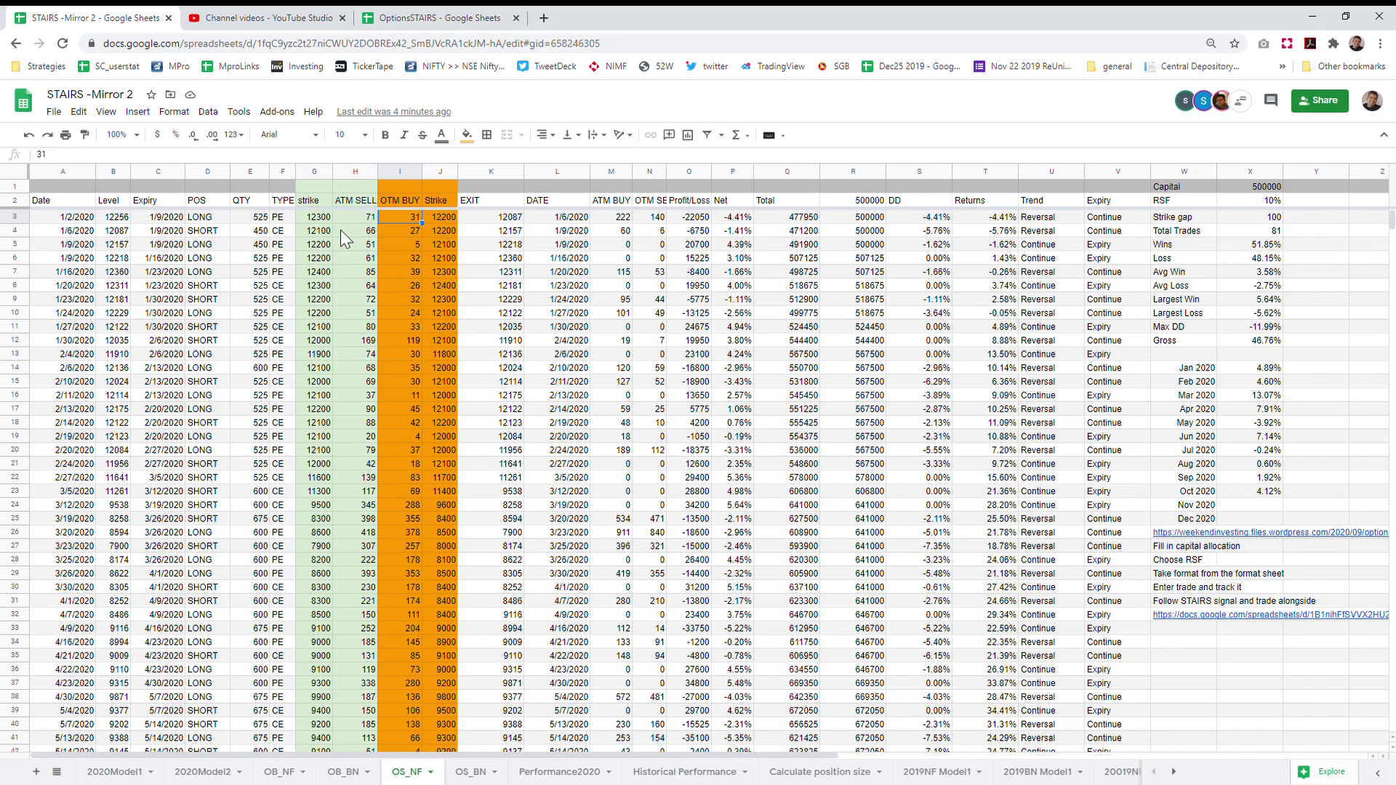
pyautogui.click(198, 218)
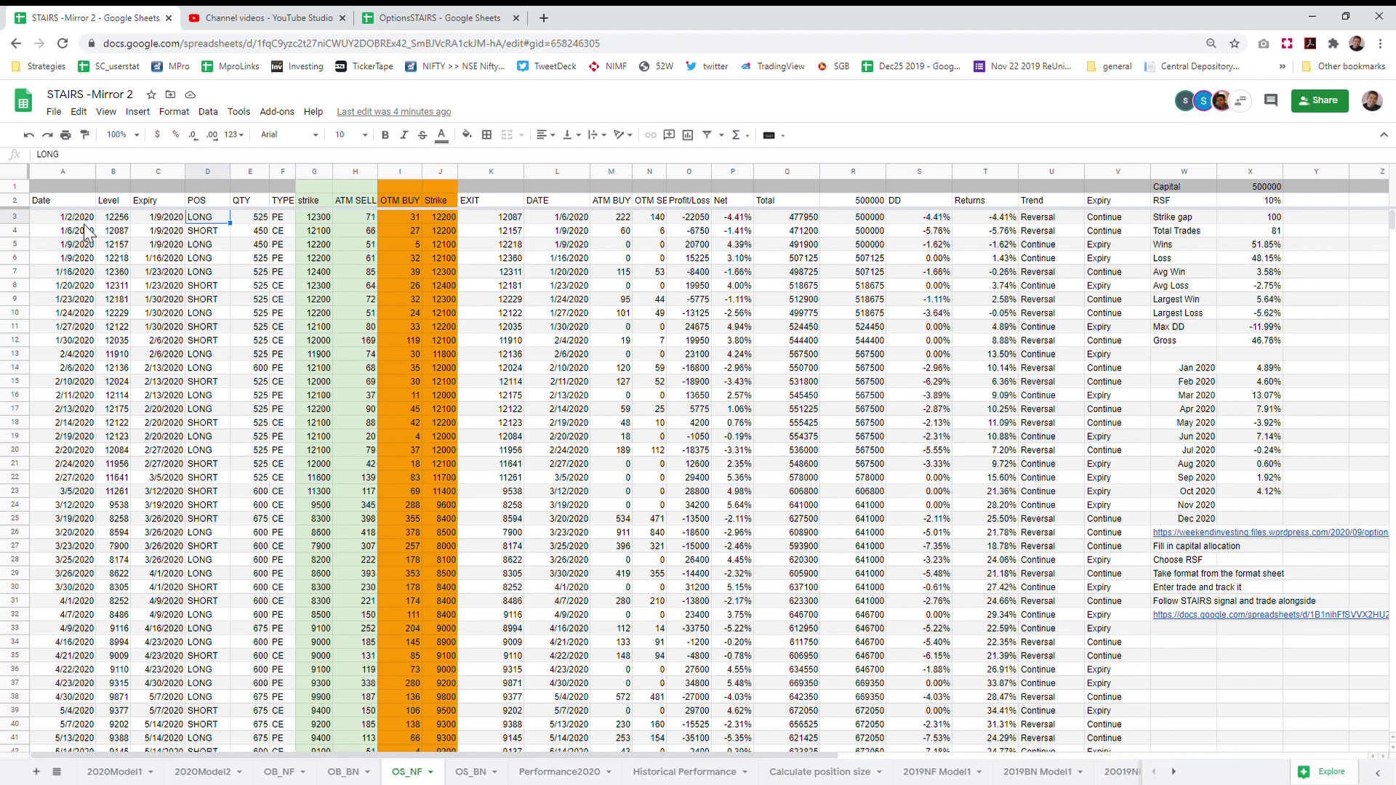
pyautogui.click(120, 217)
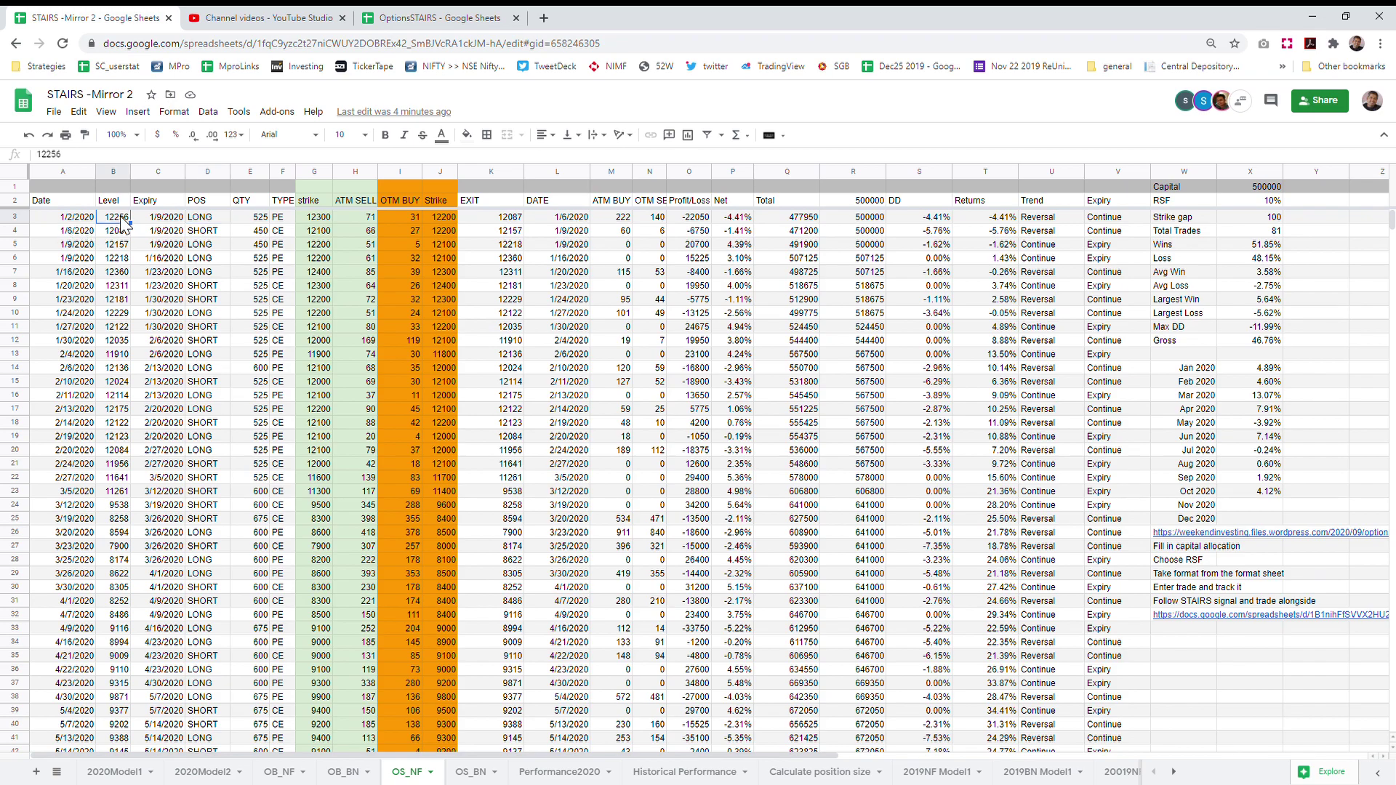
# Step: Check the first trade's exit level 12087, profit/loss of -22050 and running total
pyautogui.click(510, 219)
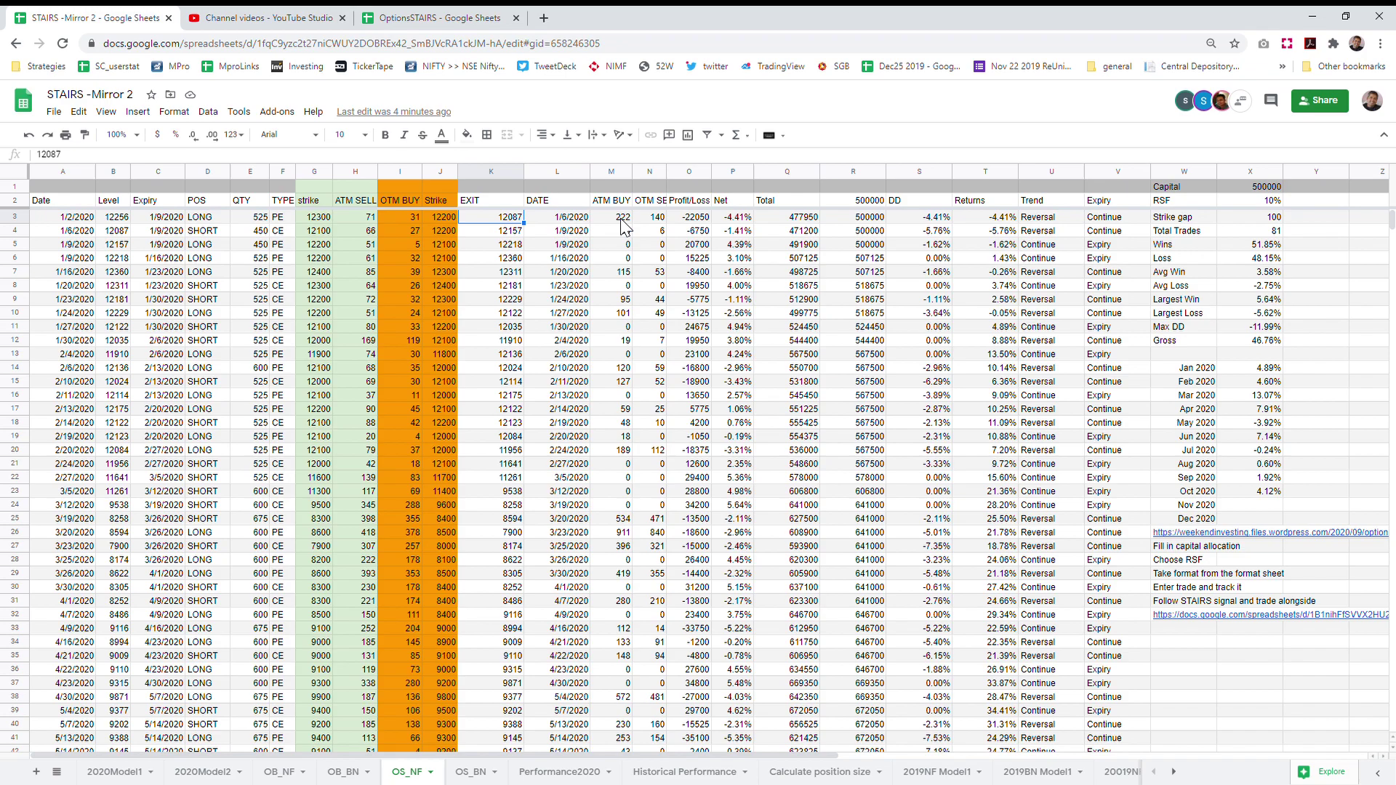
pyautogui.press('Right')
pyautogui.press('Right')
pyautogui.press('Right')
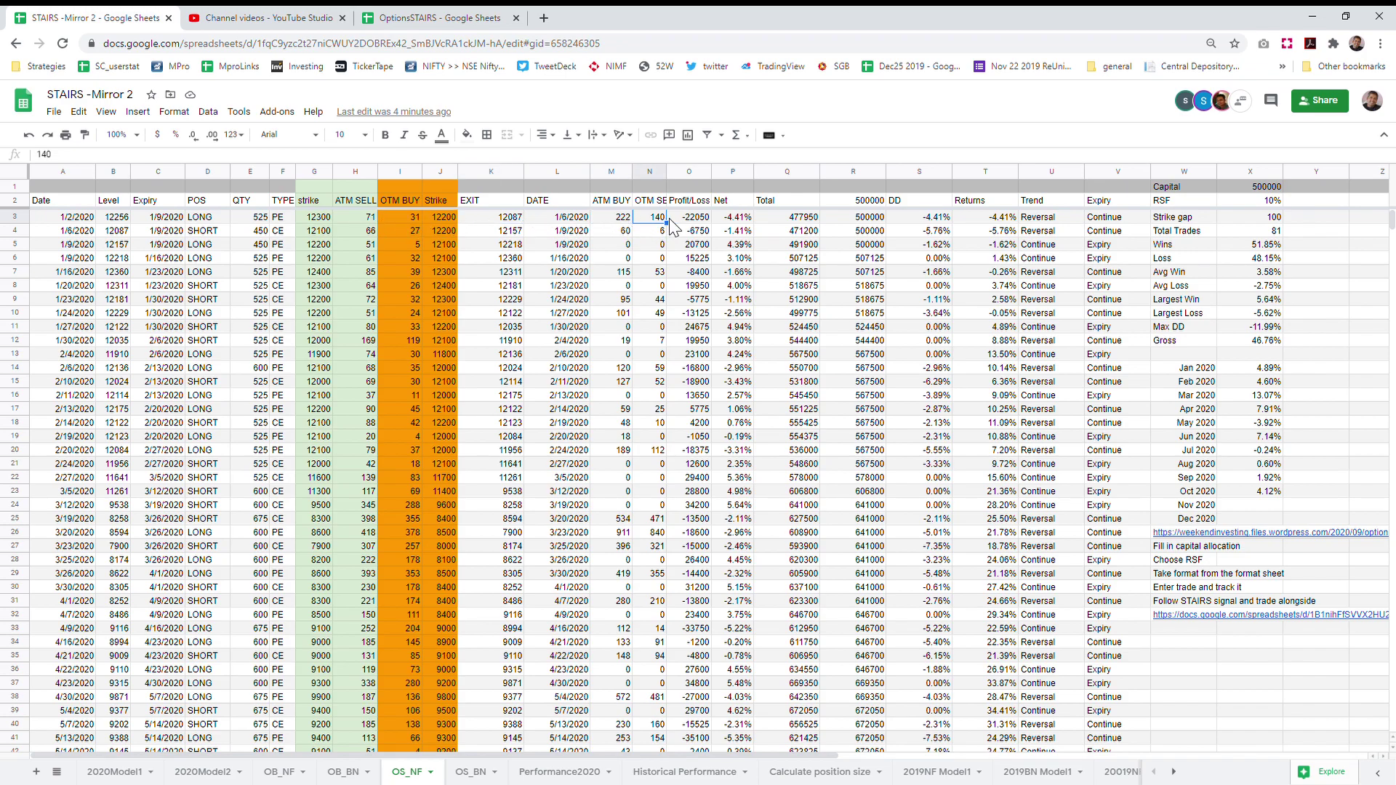
pyautogui.click(699, 219)
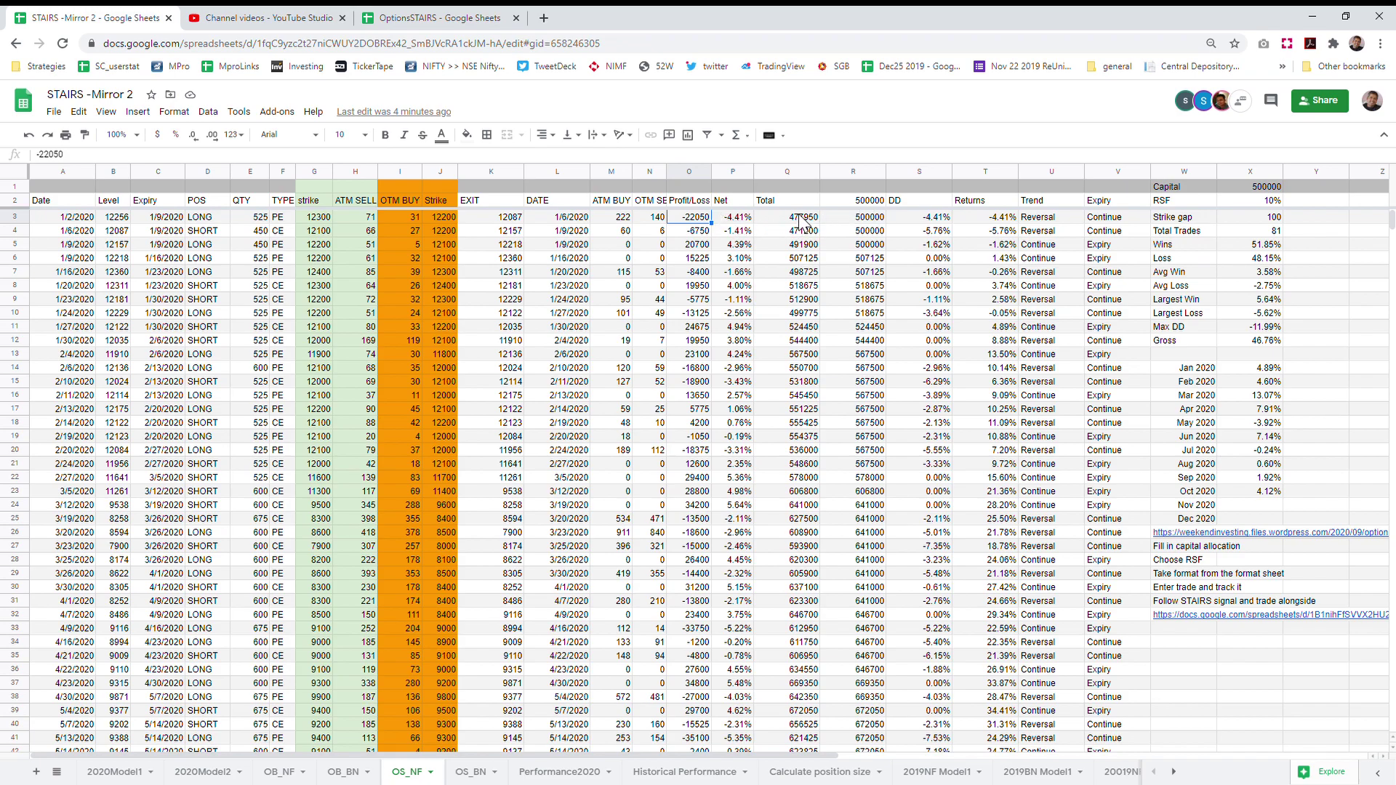
pyautogui.click(802, 218)
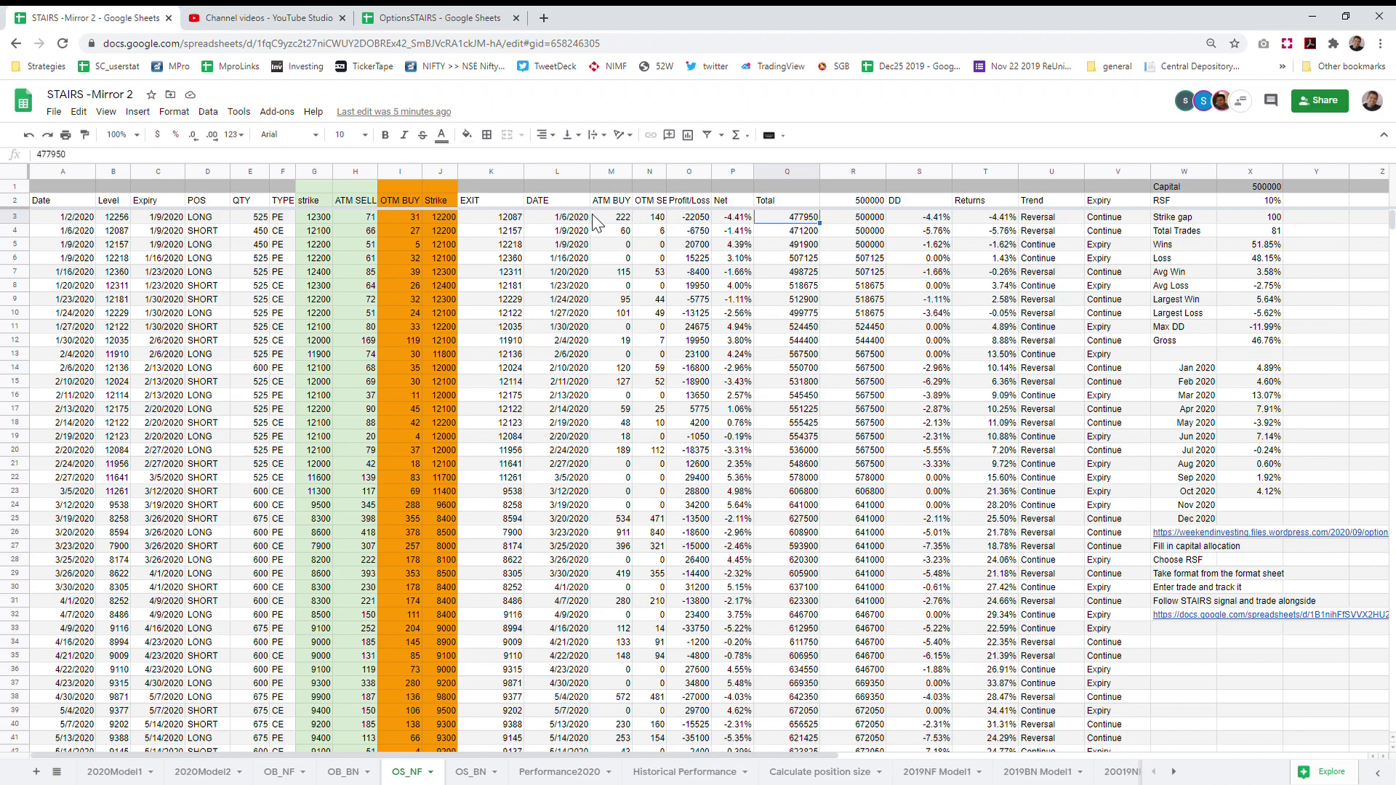
pyautogui.click(511, 223)
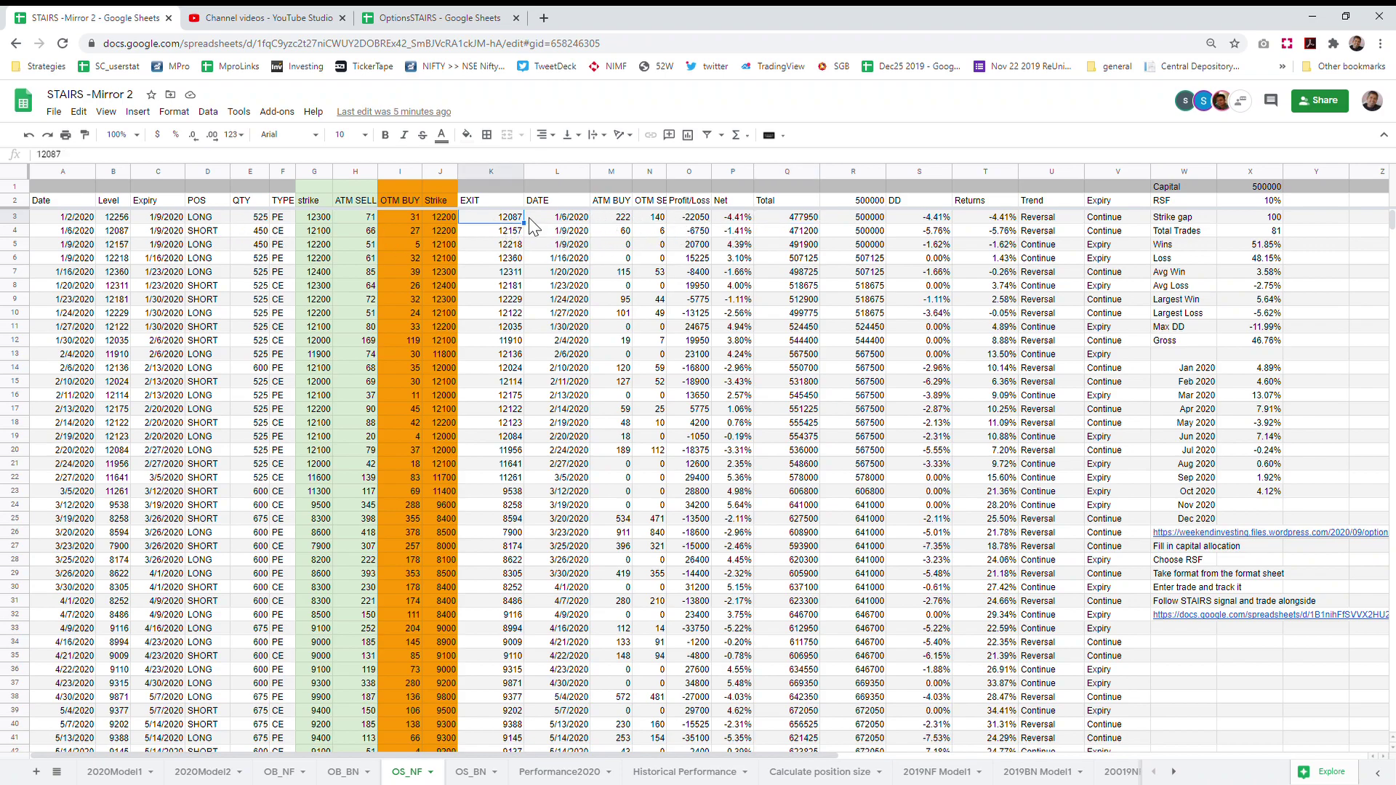
# Step: Walk through the second SHORT trade's index level, strikes, premiums and exit level 12157
pyautogui.click(212, 233)
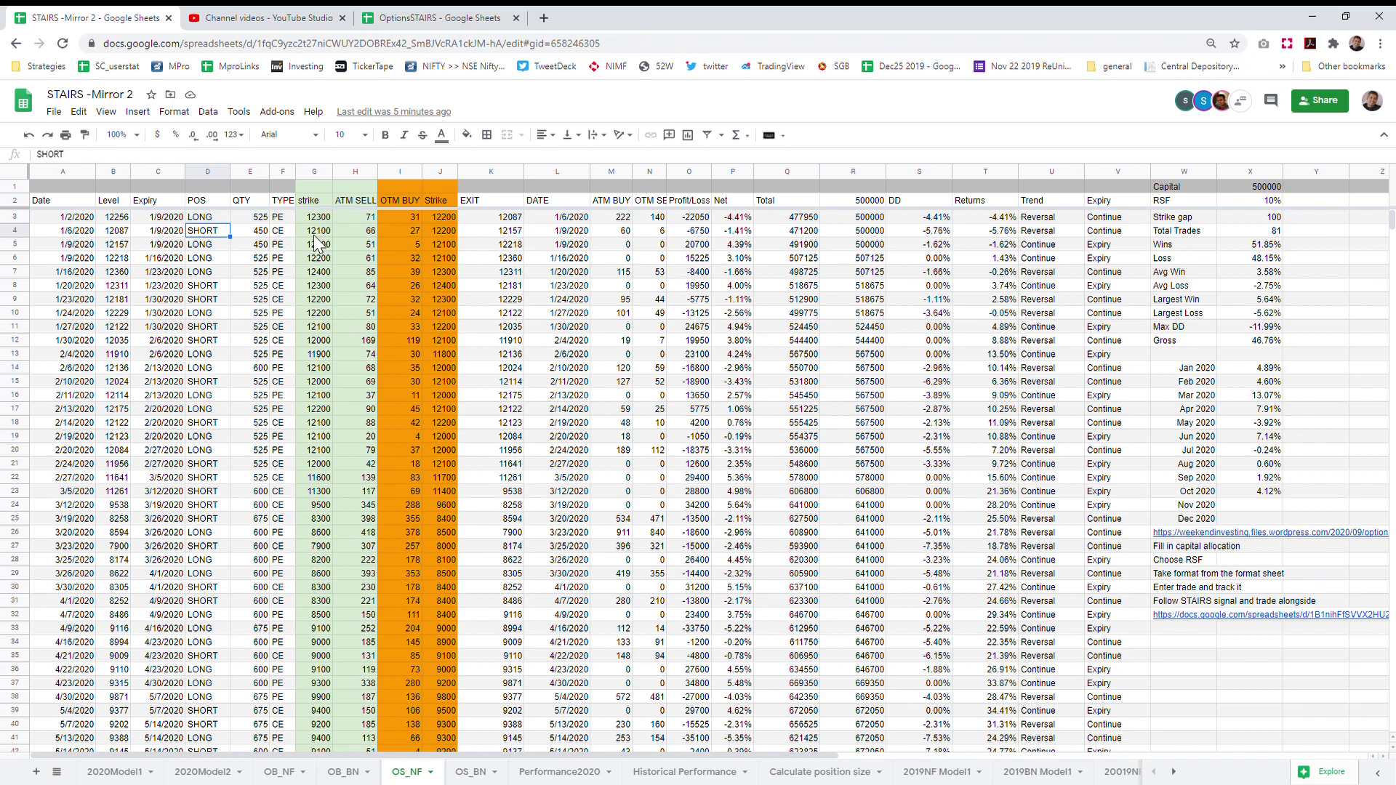
pyautogui.click(127, 234)
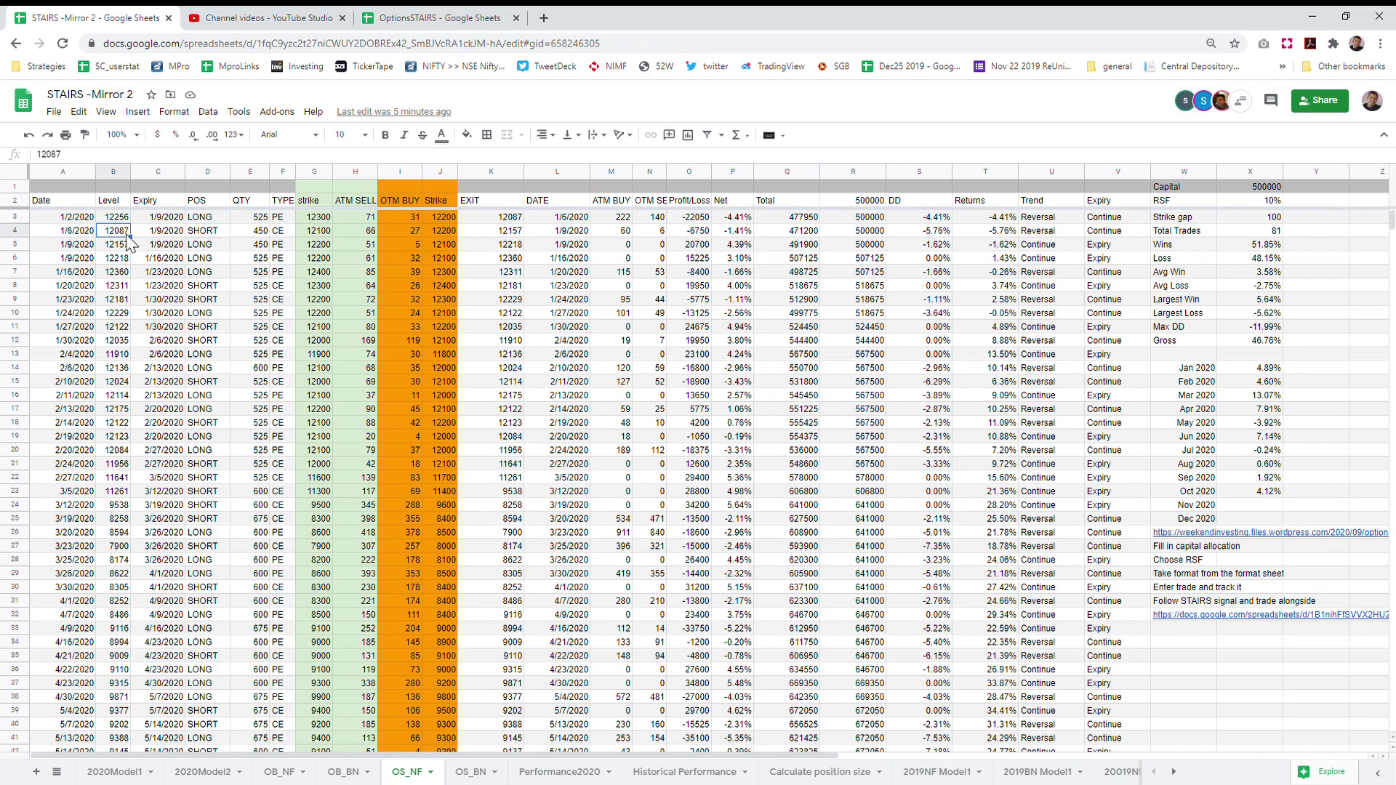
pyautogui.click(317, 234)
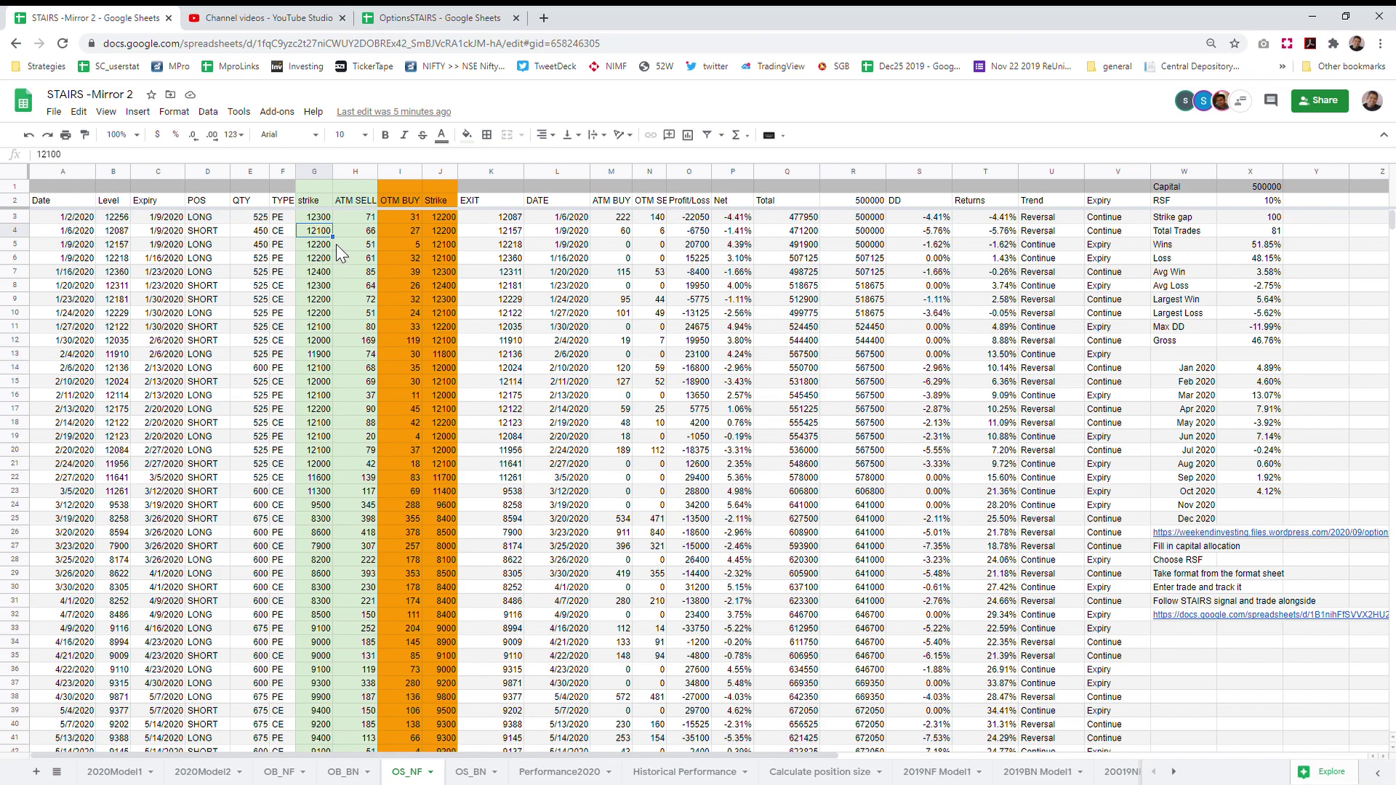
pyautogui.click(348, 232)
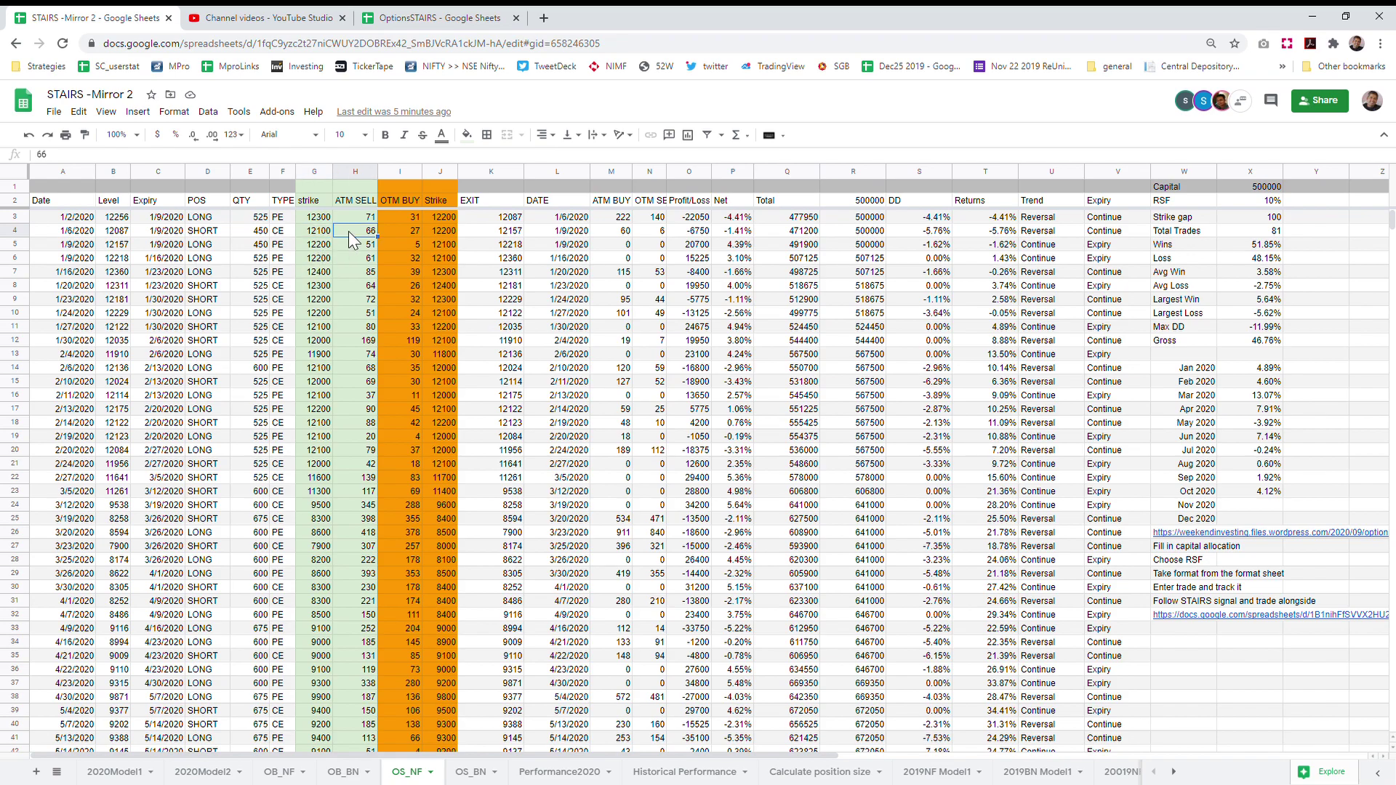
pyautogui.click(442, 234)
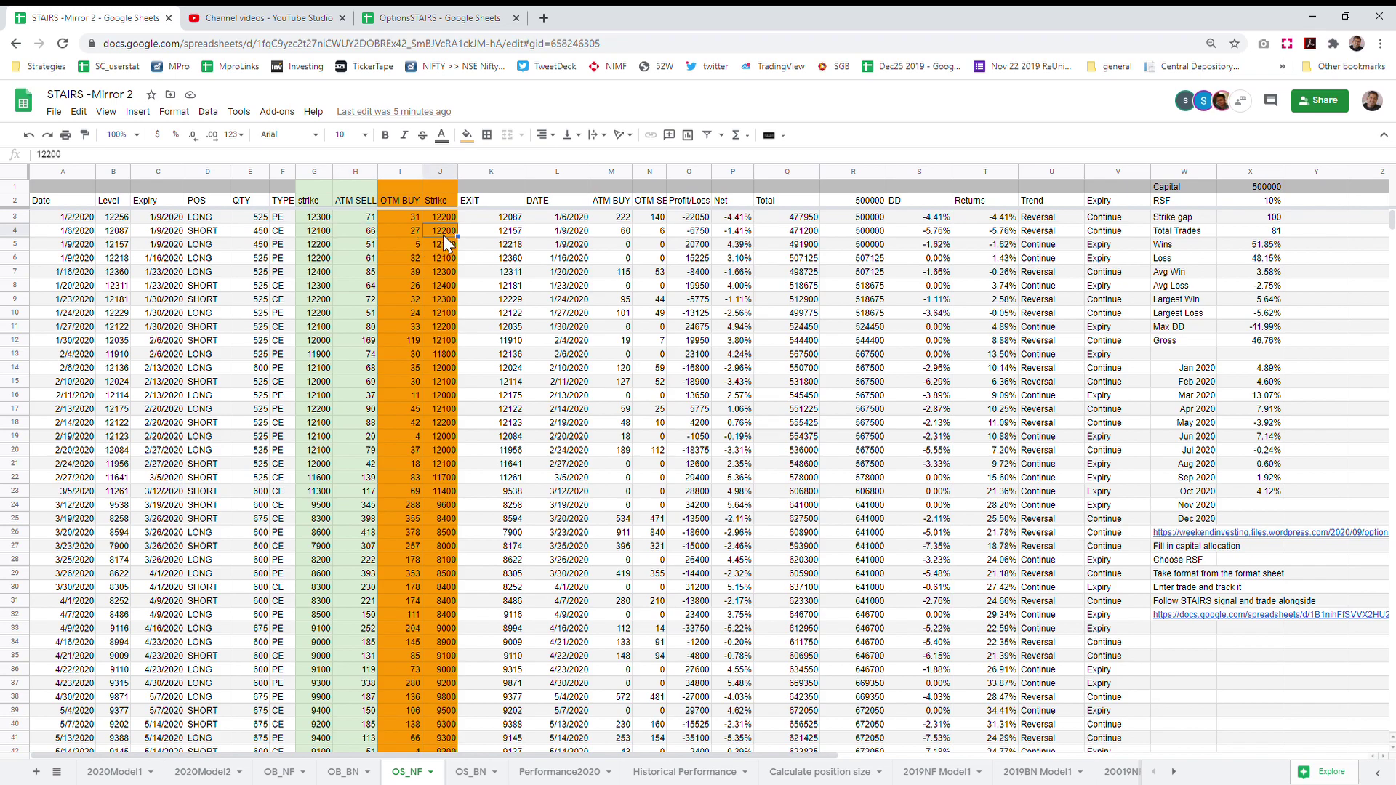
pyautogui.click(407, 227)
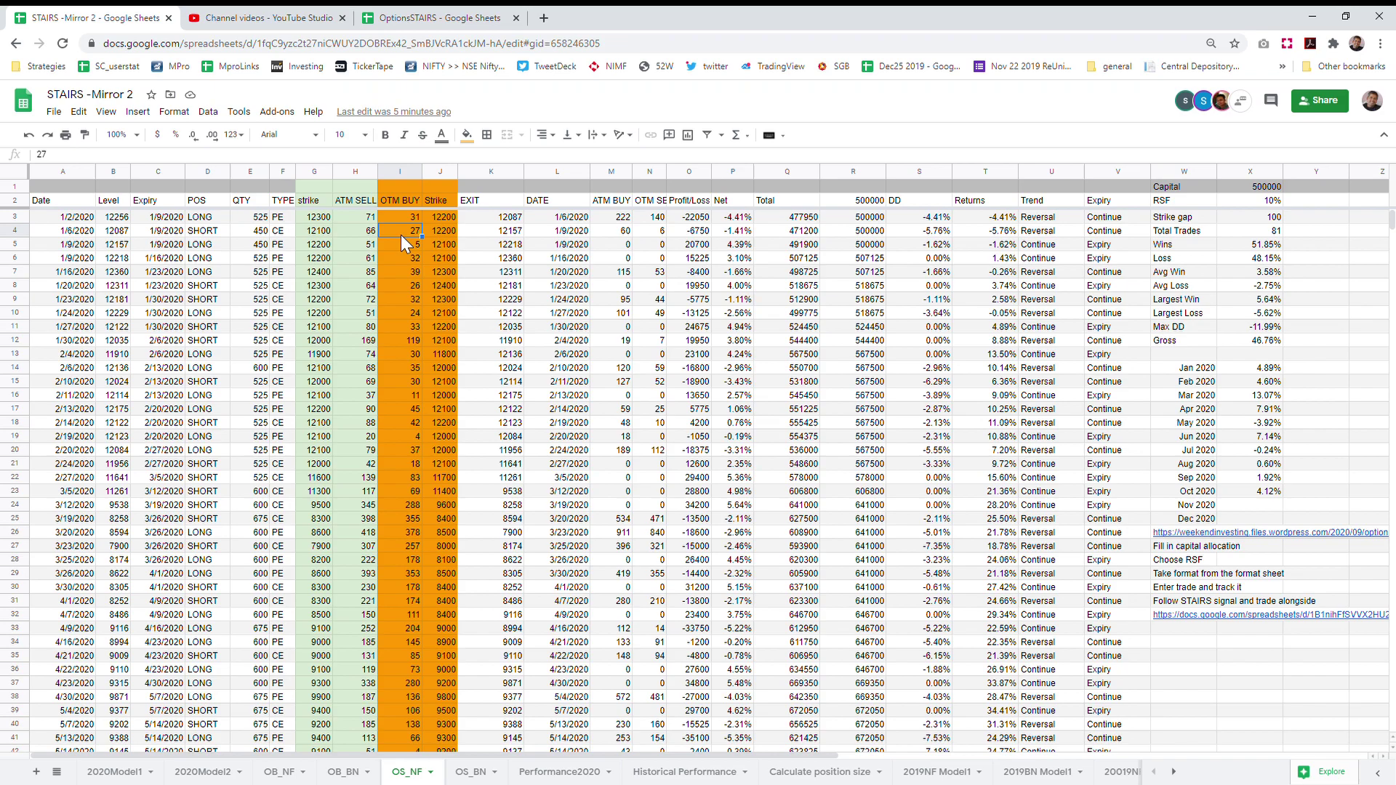
pyautogui.click(507, 231)
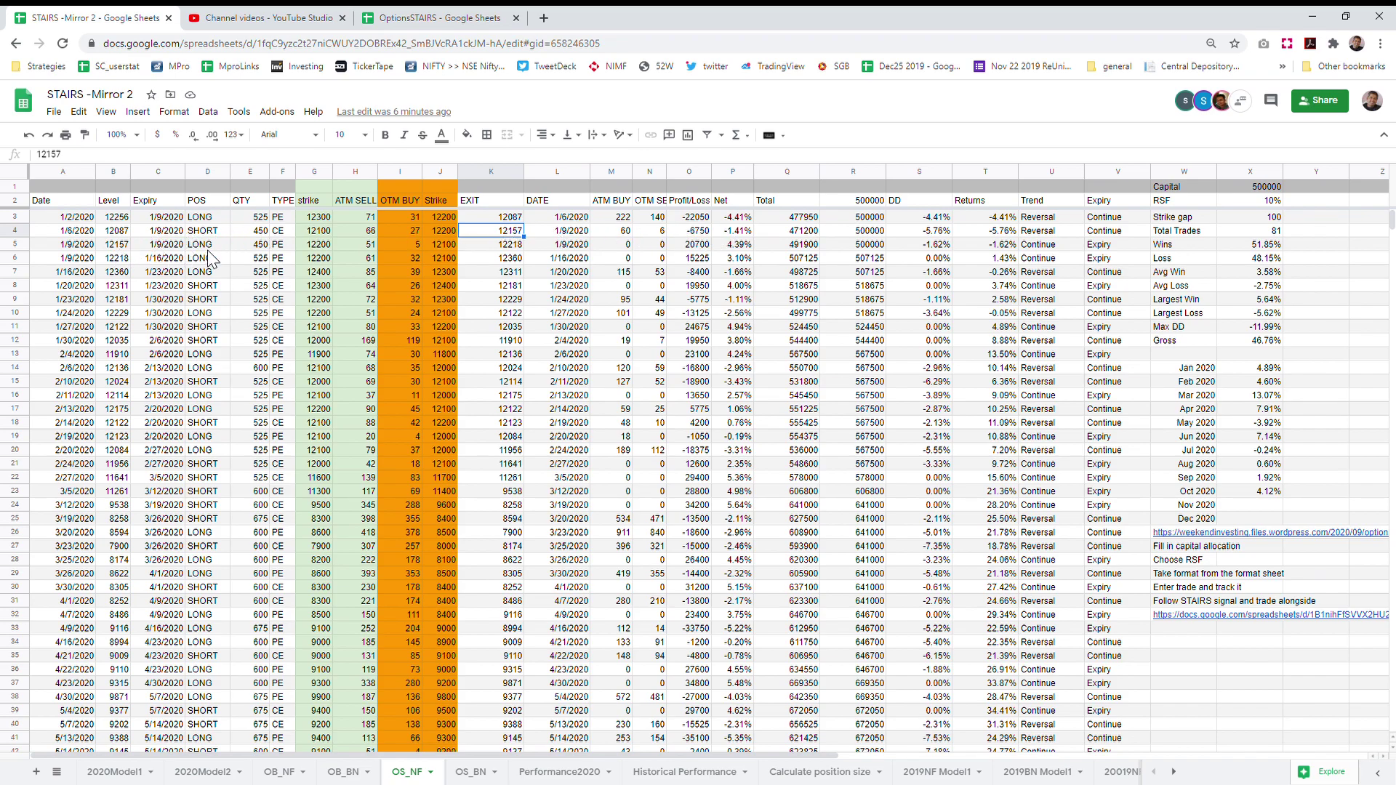
# Step: Check the third LONG trade's ATM sell strike, premium and 4.39% net return
pyautogui.click(208, 246)
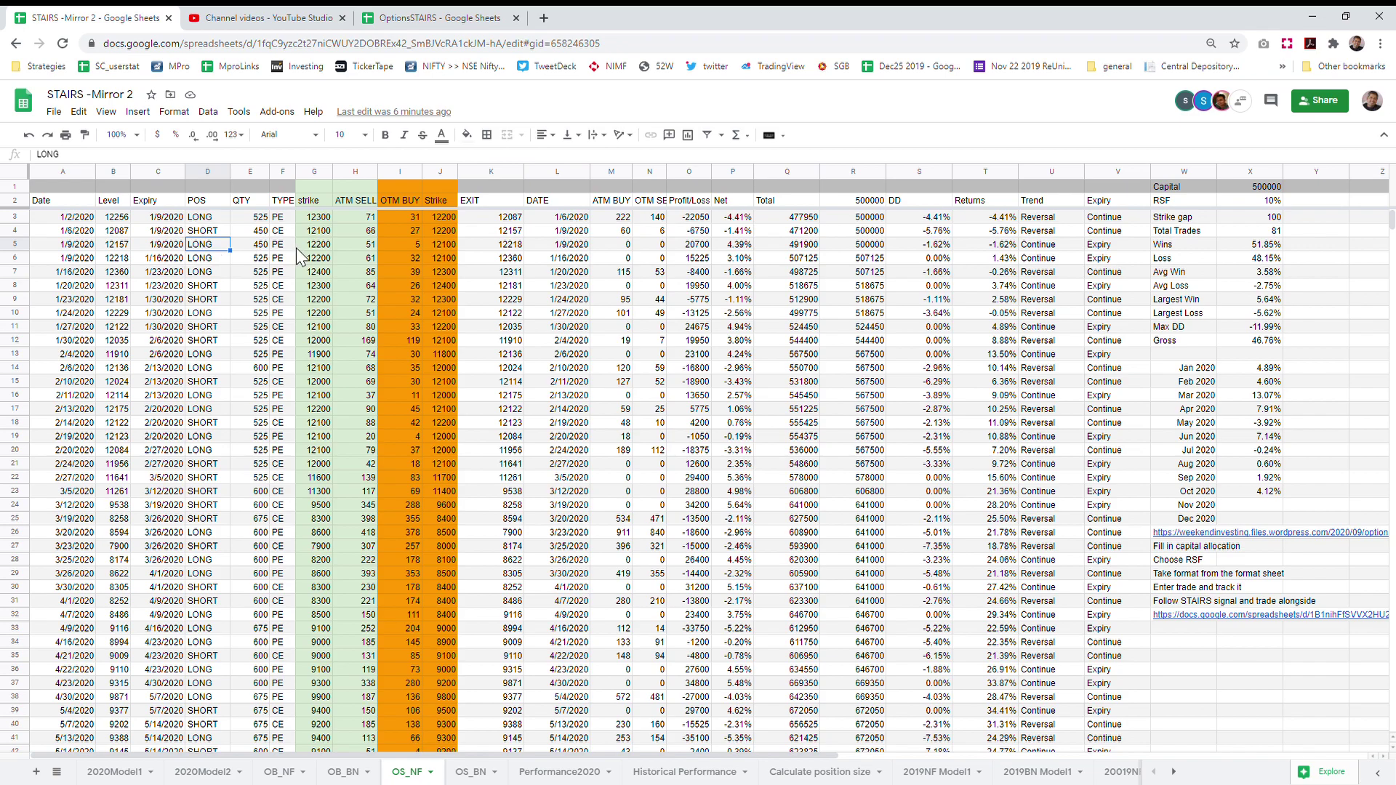
pyautogui.click(313, 247)
pyautogui.click(357, 247)
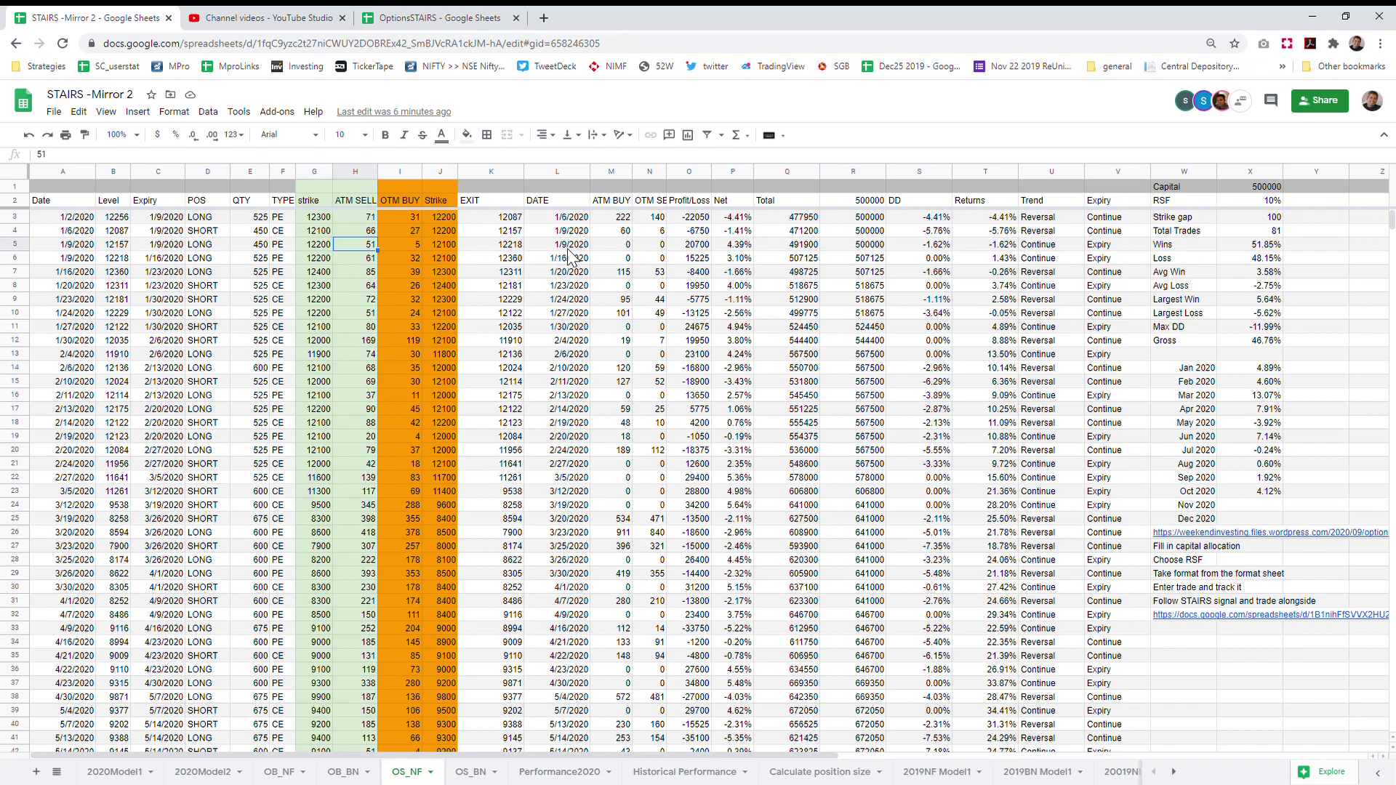
pyautogui.click(744, 249)
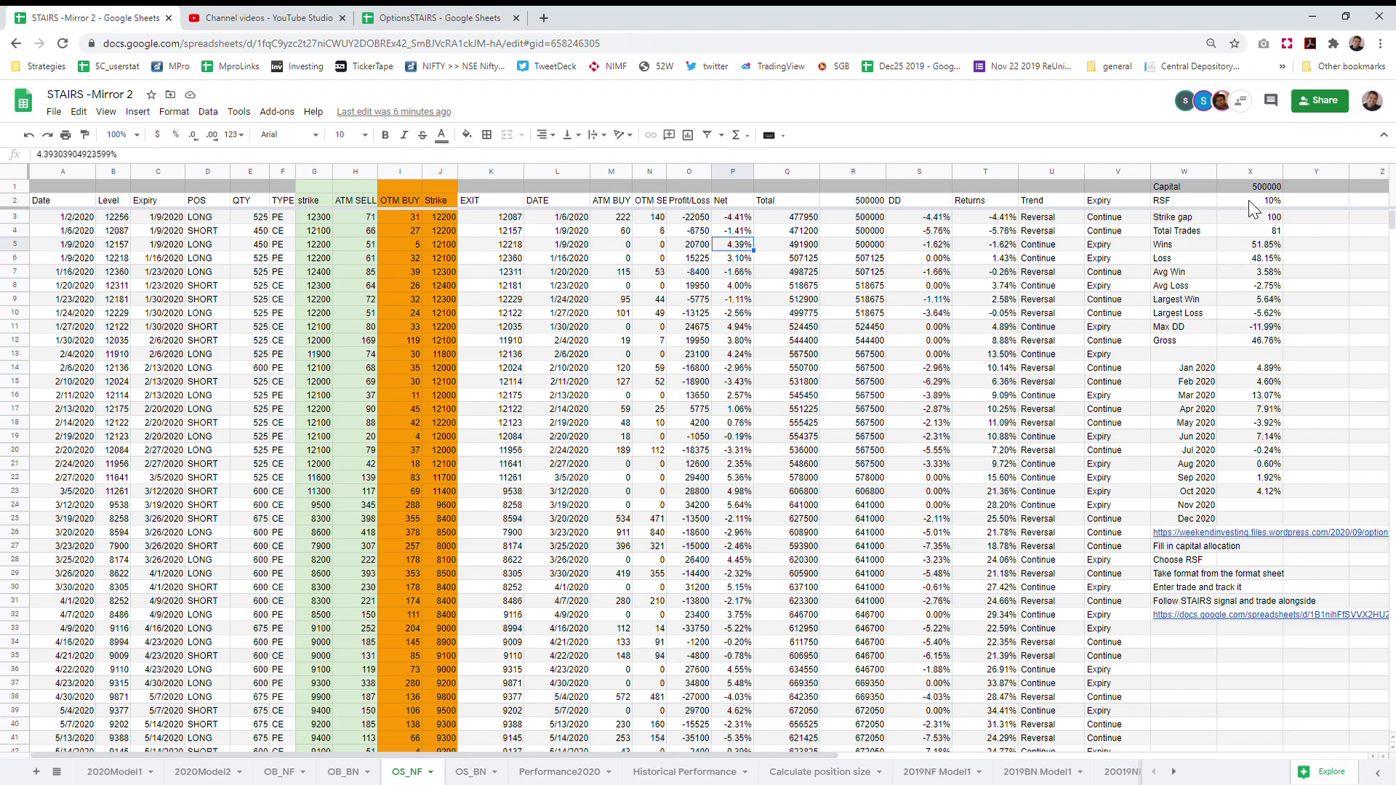
# Step: Relate the 10% RSF setting to the first trade's strikes and premiums, then check 51.85% win rate and 3.58% average win
pyautogui.click(1252, 200)
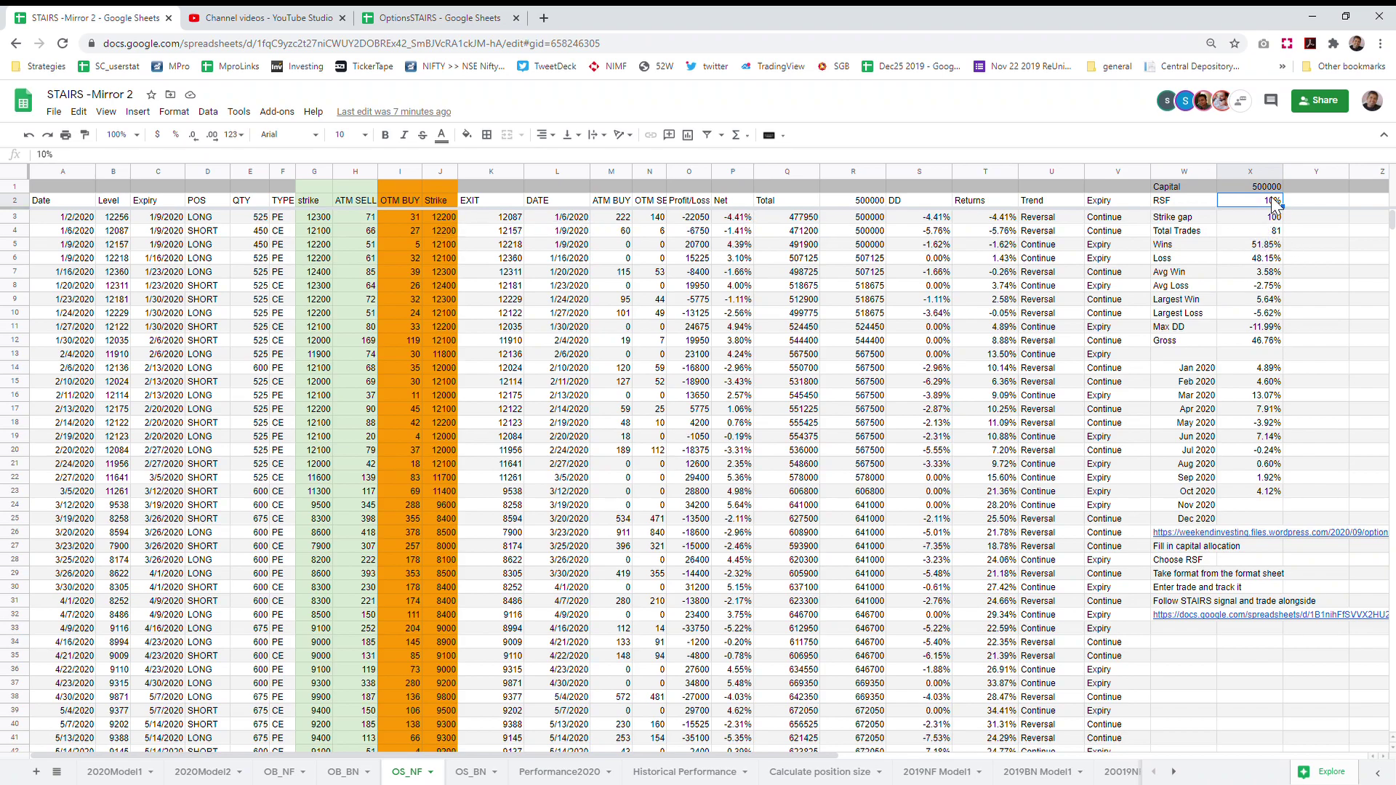
pyautogui.click(322, 220)
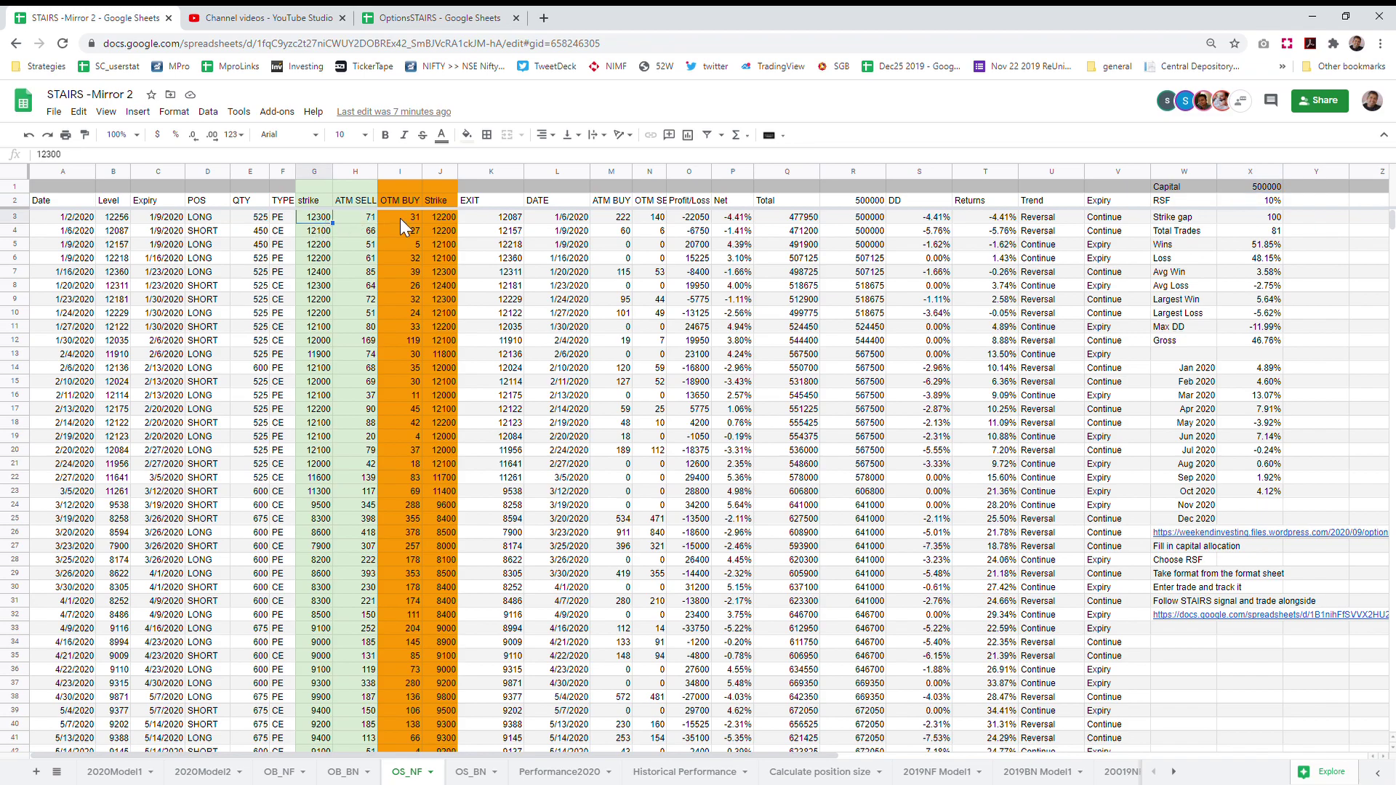
pyautogui.click(443, 221)
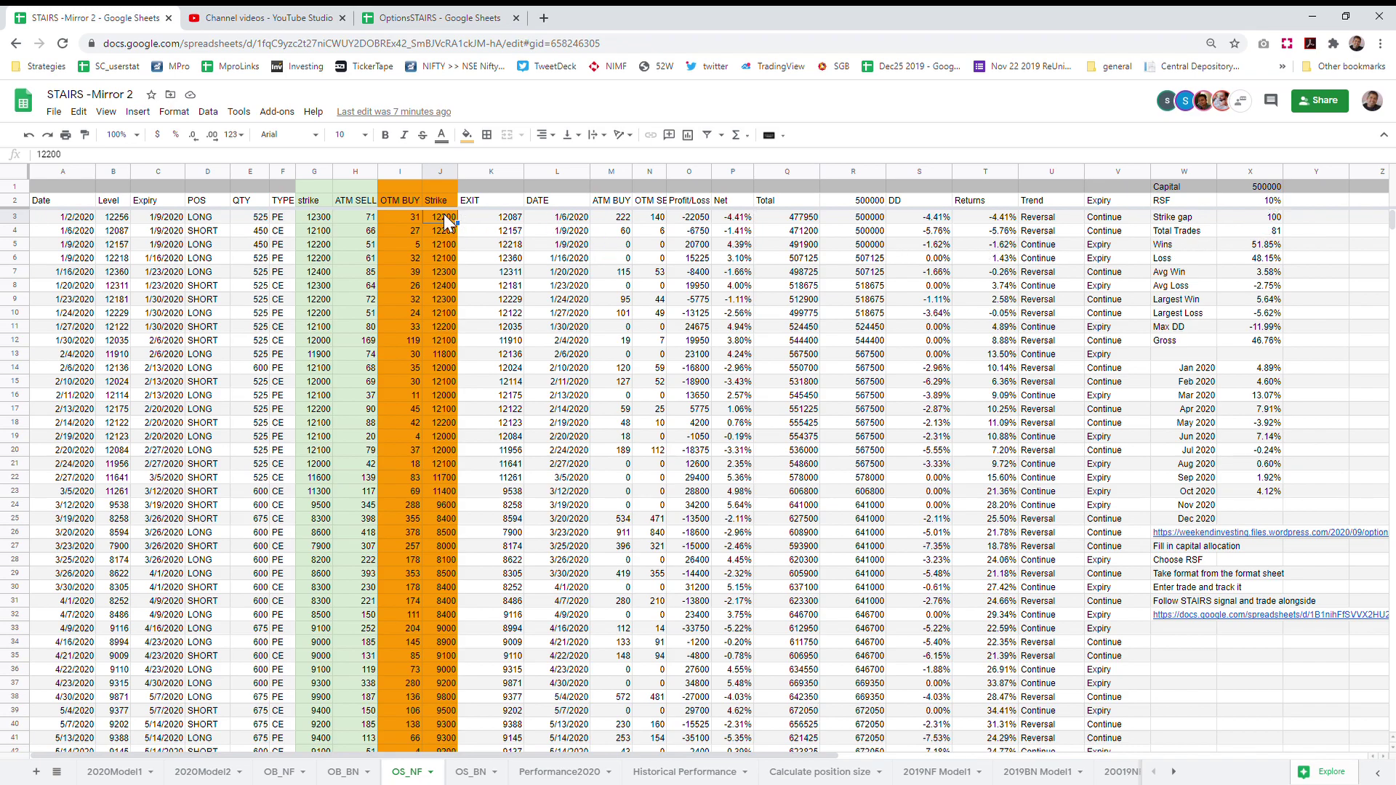
pyautogui.click(356, 215)
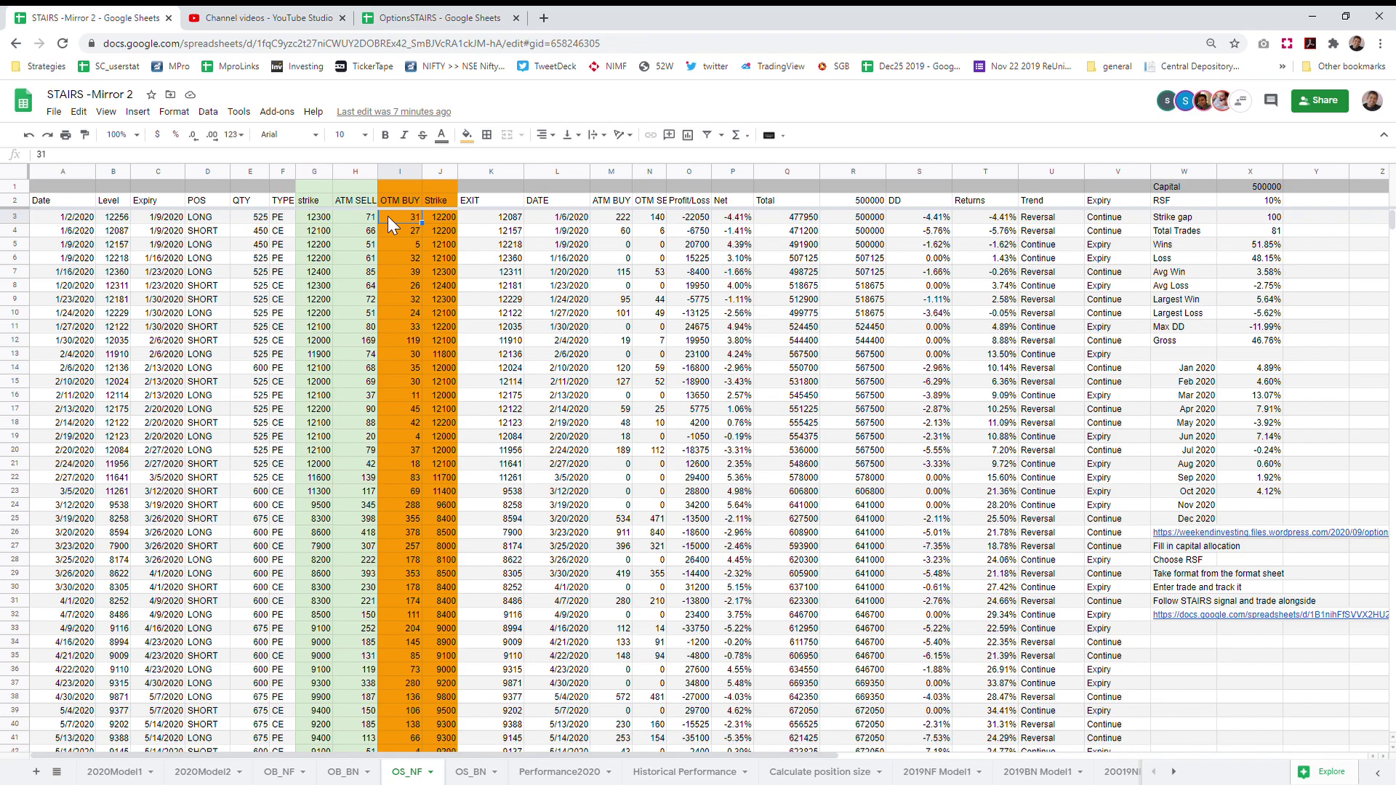
pyautogui.click(359, 216)
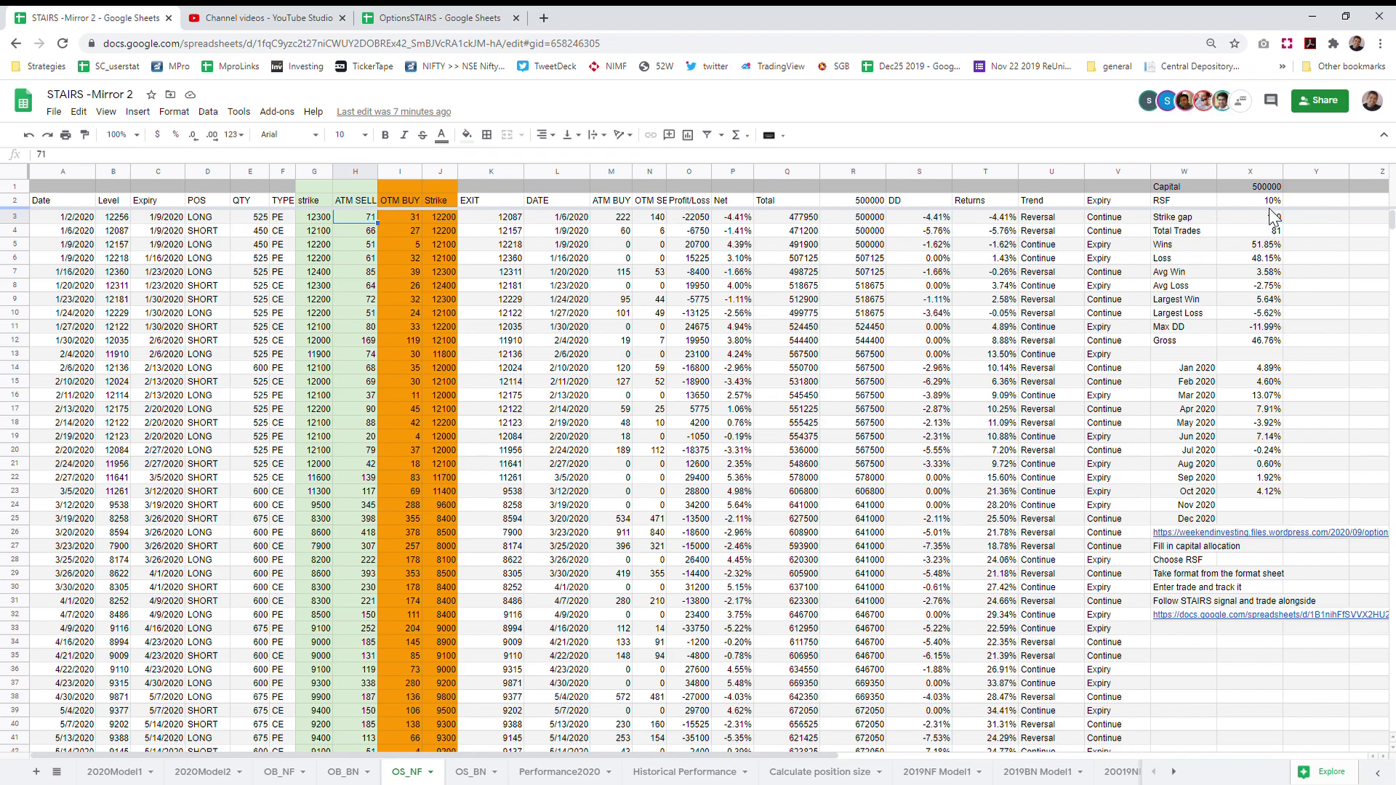
pyautogui.click(1273, 202)
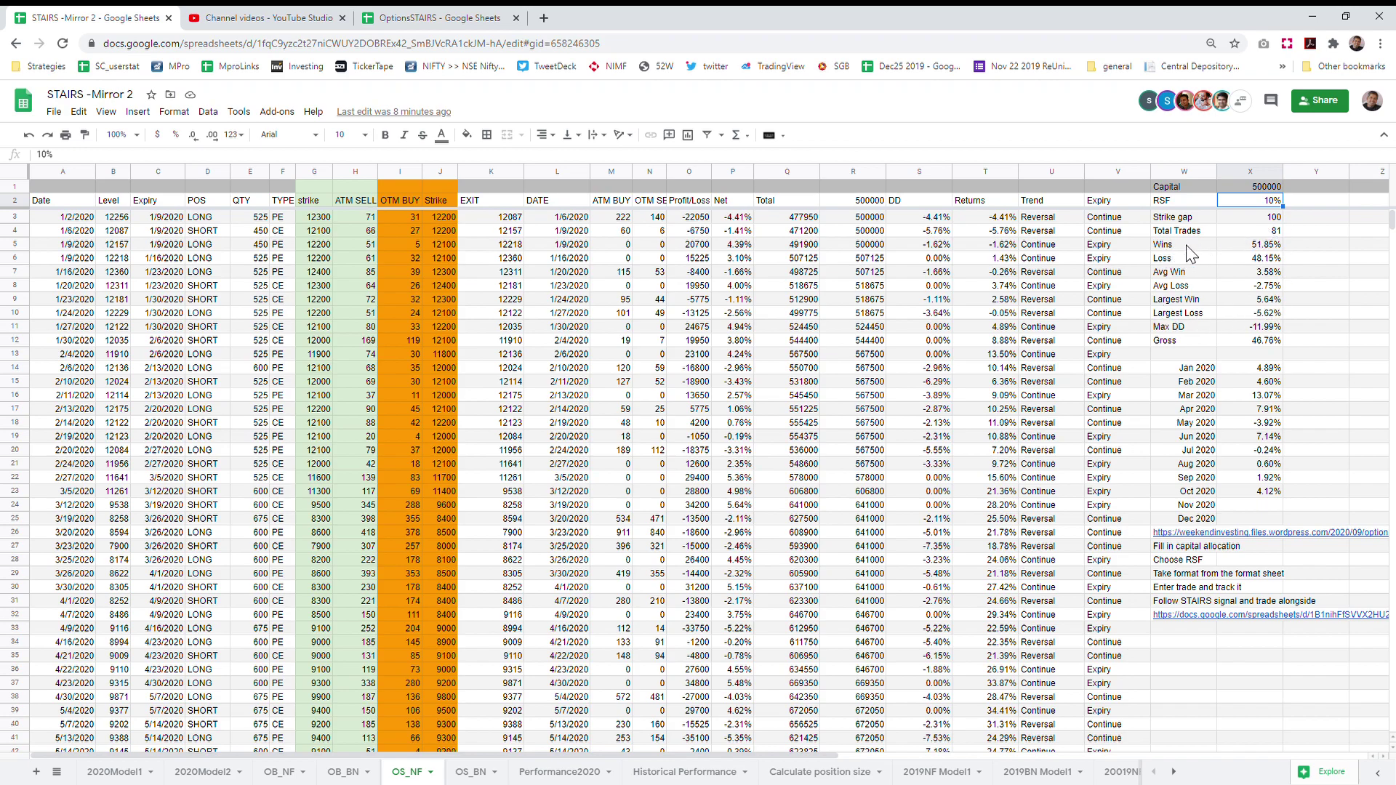
pyautogui.click(1264, 248)
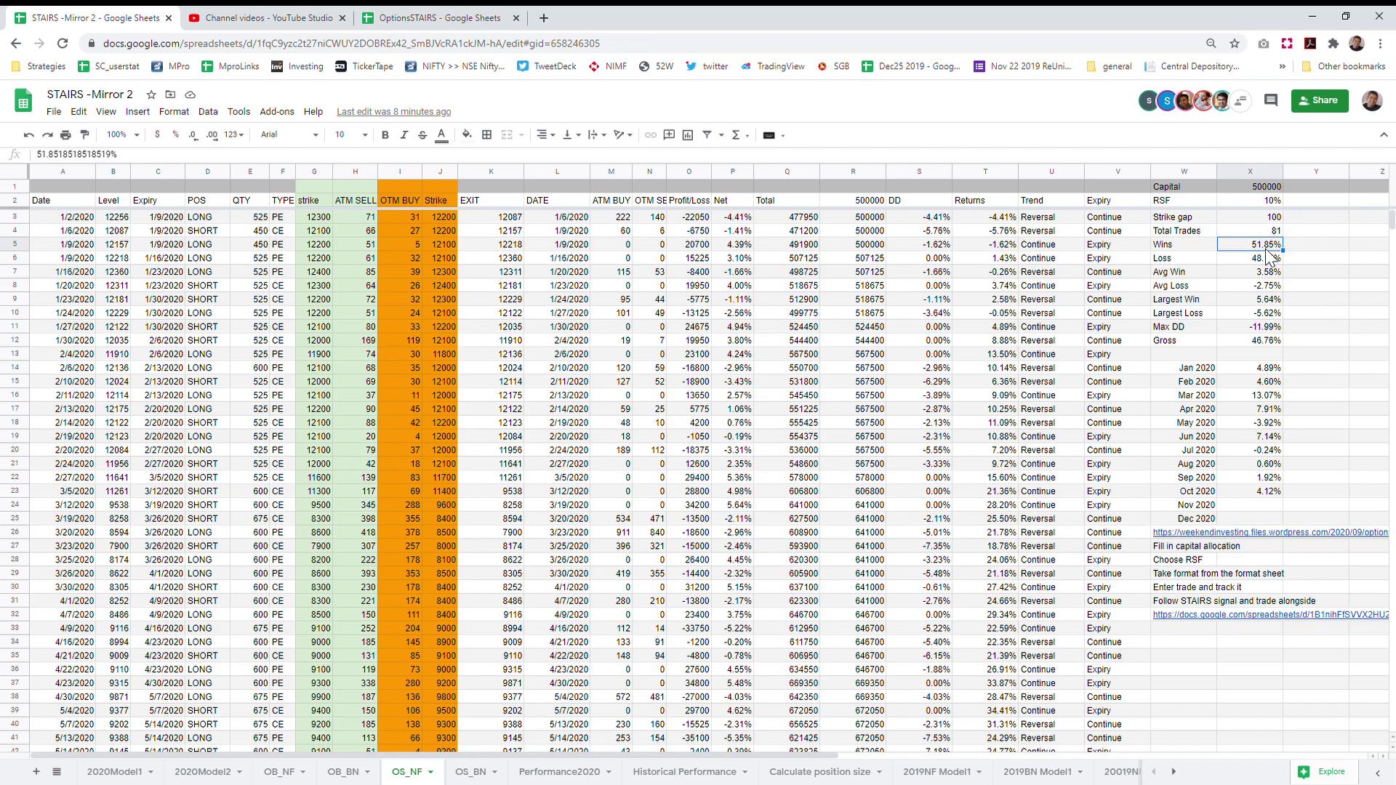
pyautogui.click(1267, 274)
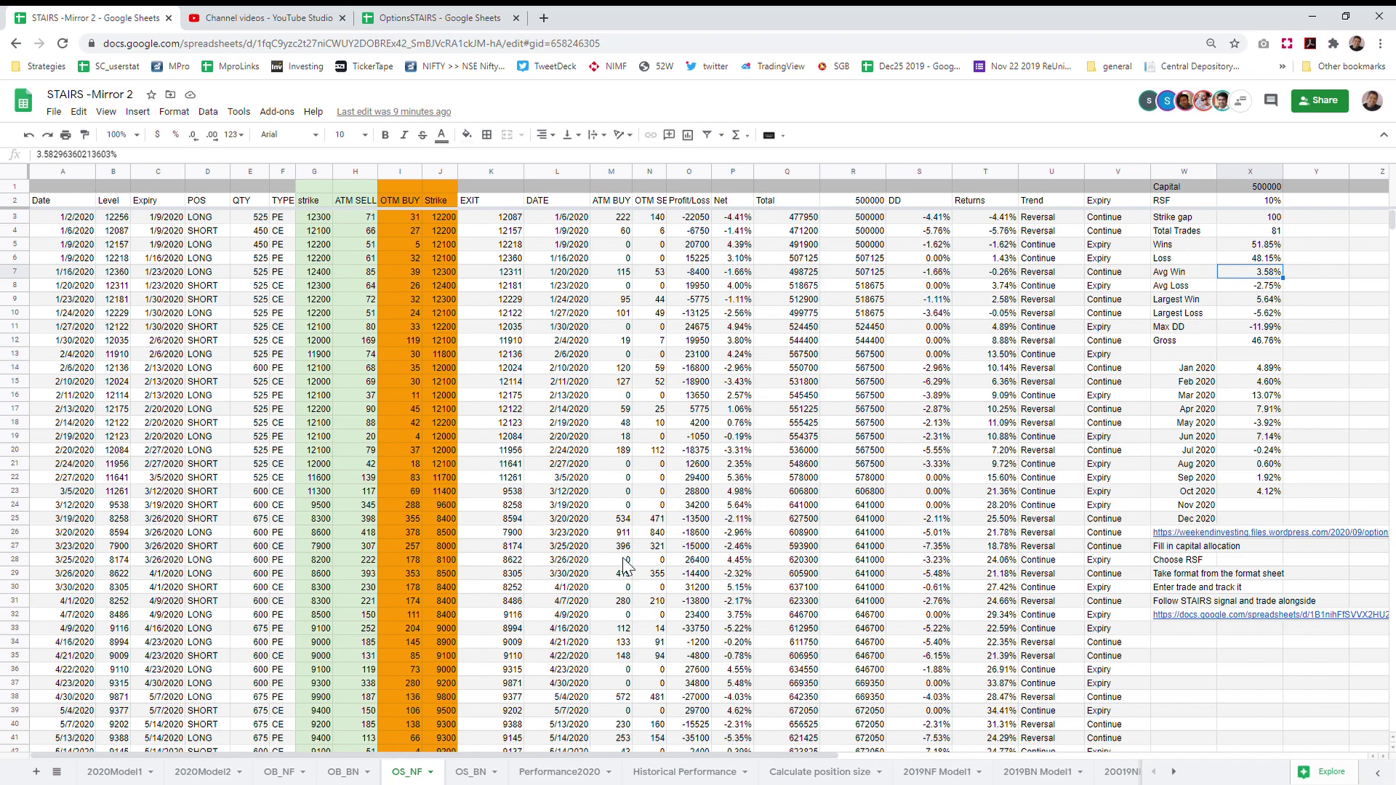
# Step: Review the 9/25/2020 LONG trade: ATM sell strike 11000, OTM buy strike 10900, premium 71
pyautogui.scroll(-5, 625, 566)
pyautogui.scroll(-5, 626, 566)
pyautogui.scroll(-1, 626, 566)
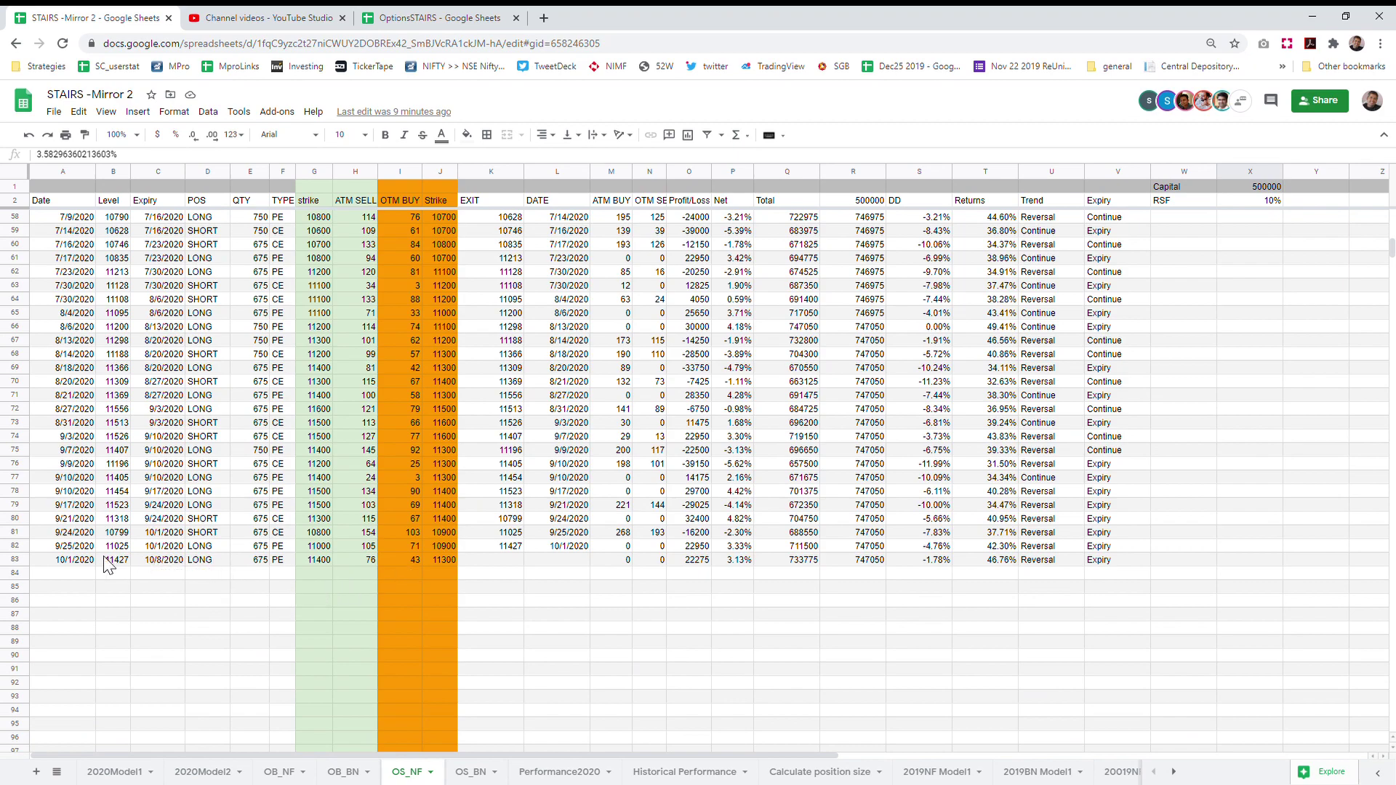
pyautogui.click(73, 548)
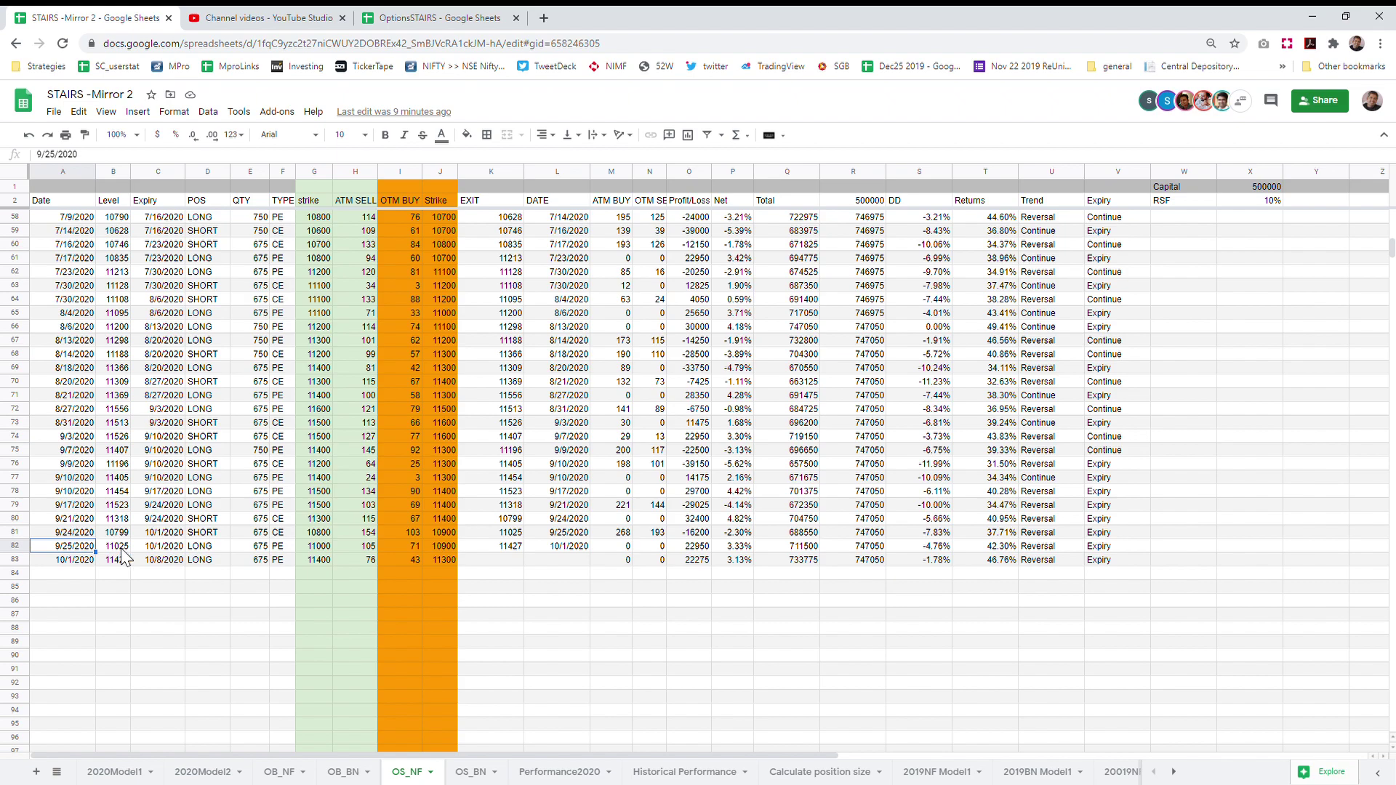
pyautogui.click(201, 548)
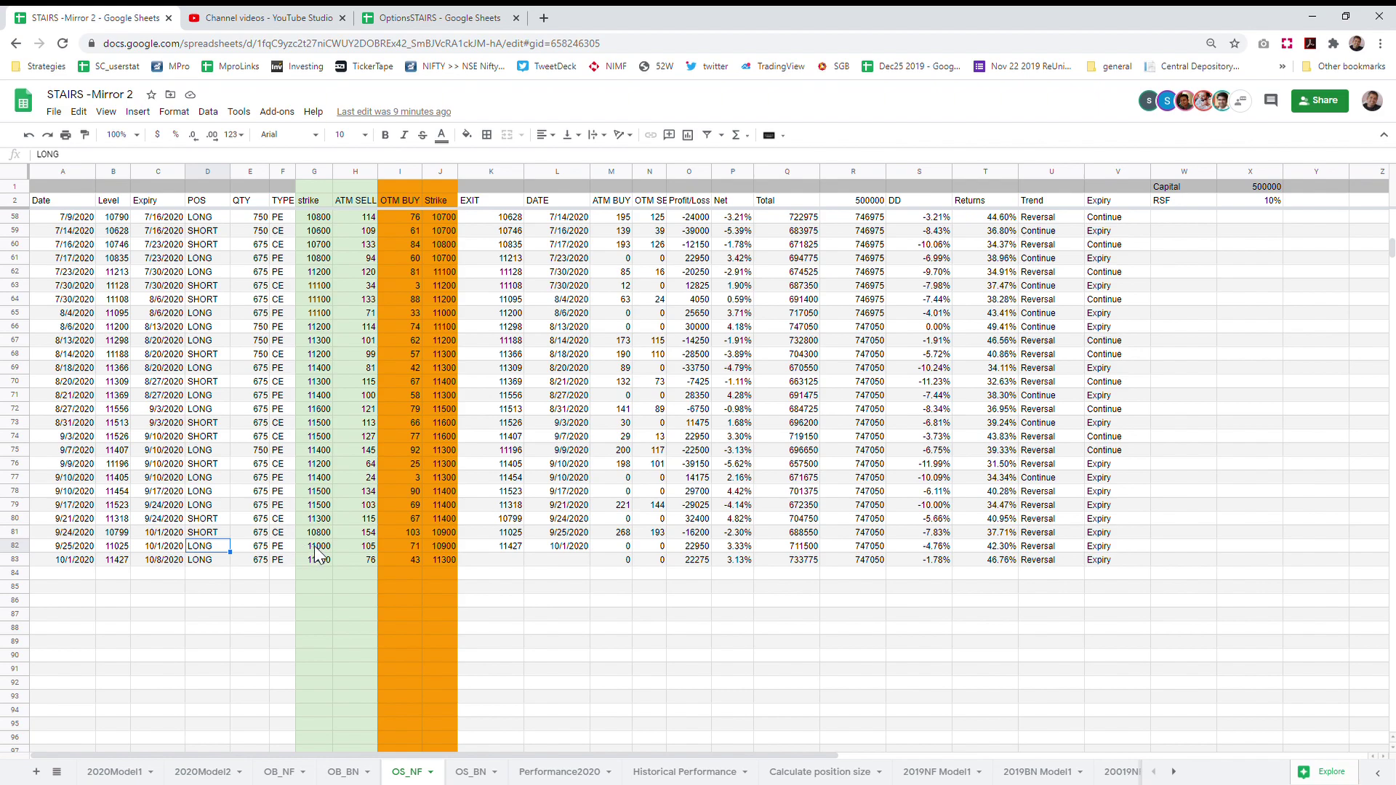
pyautogui.click(303, 547)
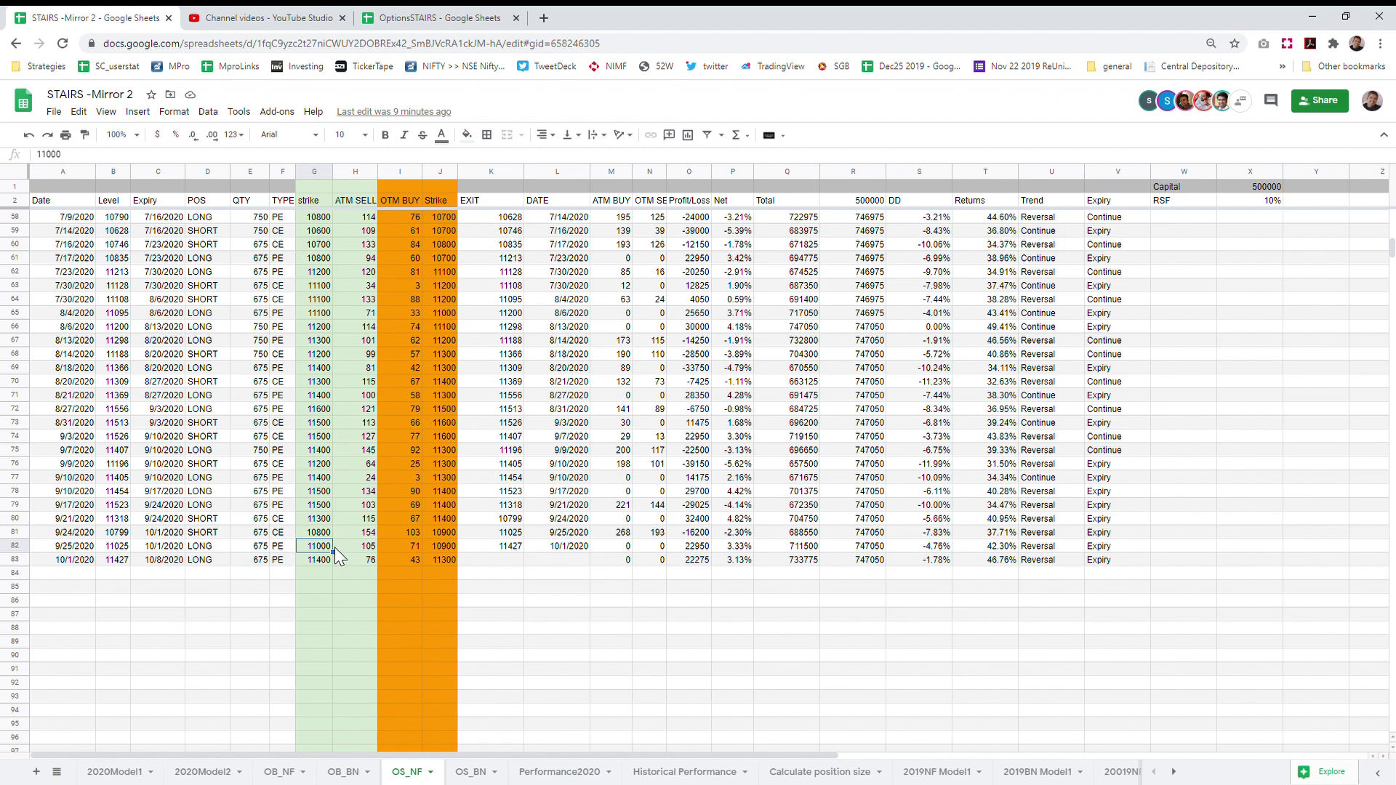
pyautogui.click(445, 547)
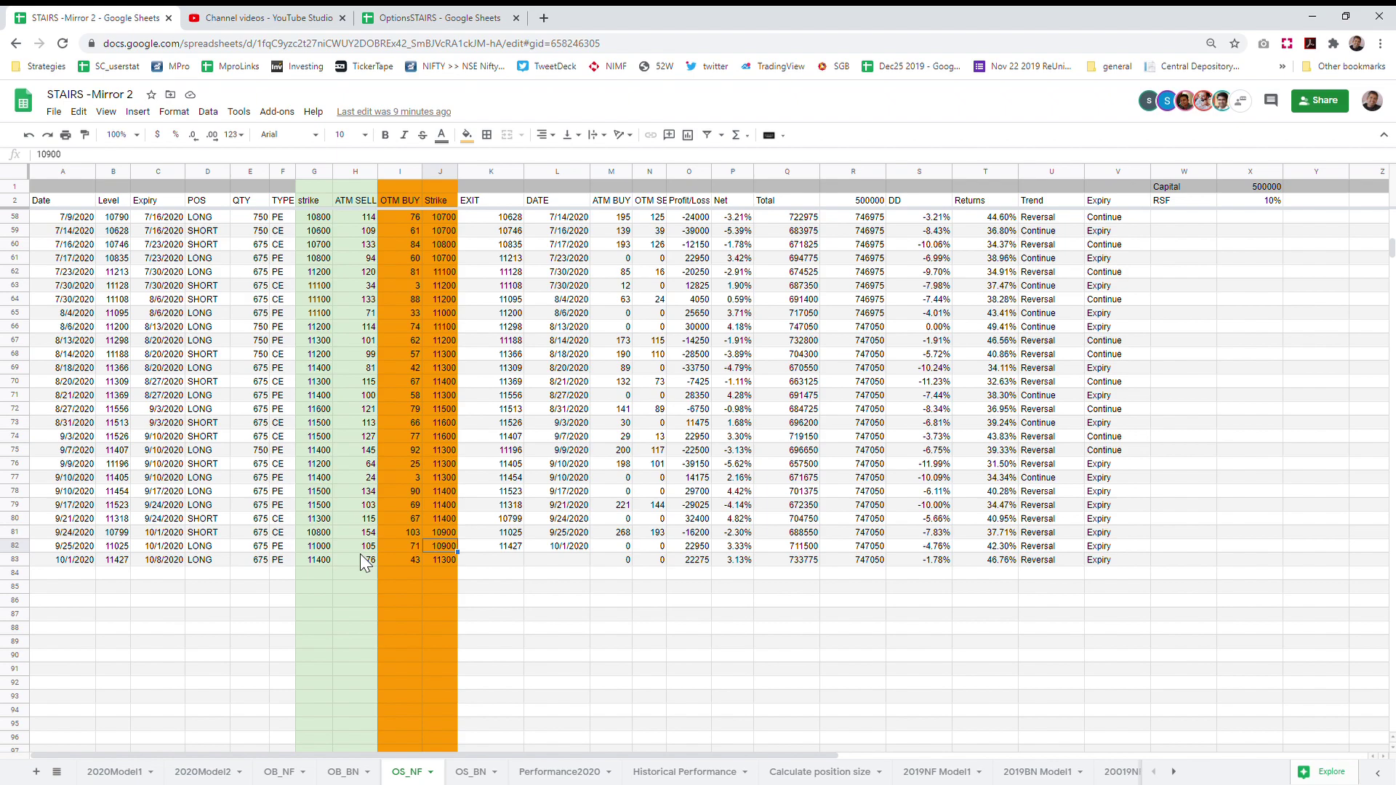
pyautogui.click(412, 548)
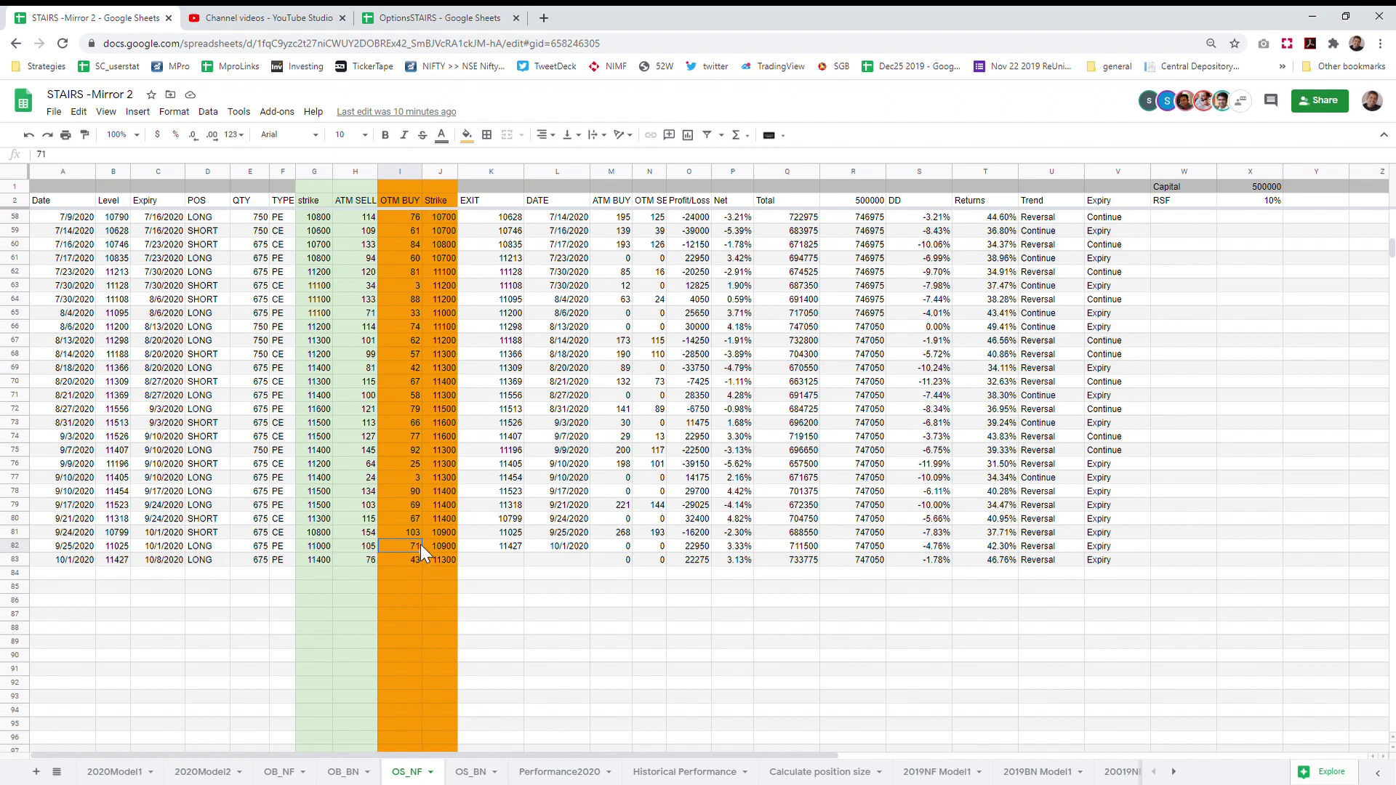
pyautogui.click(514, 547)
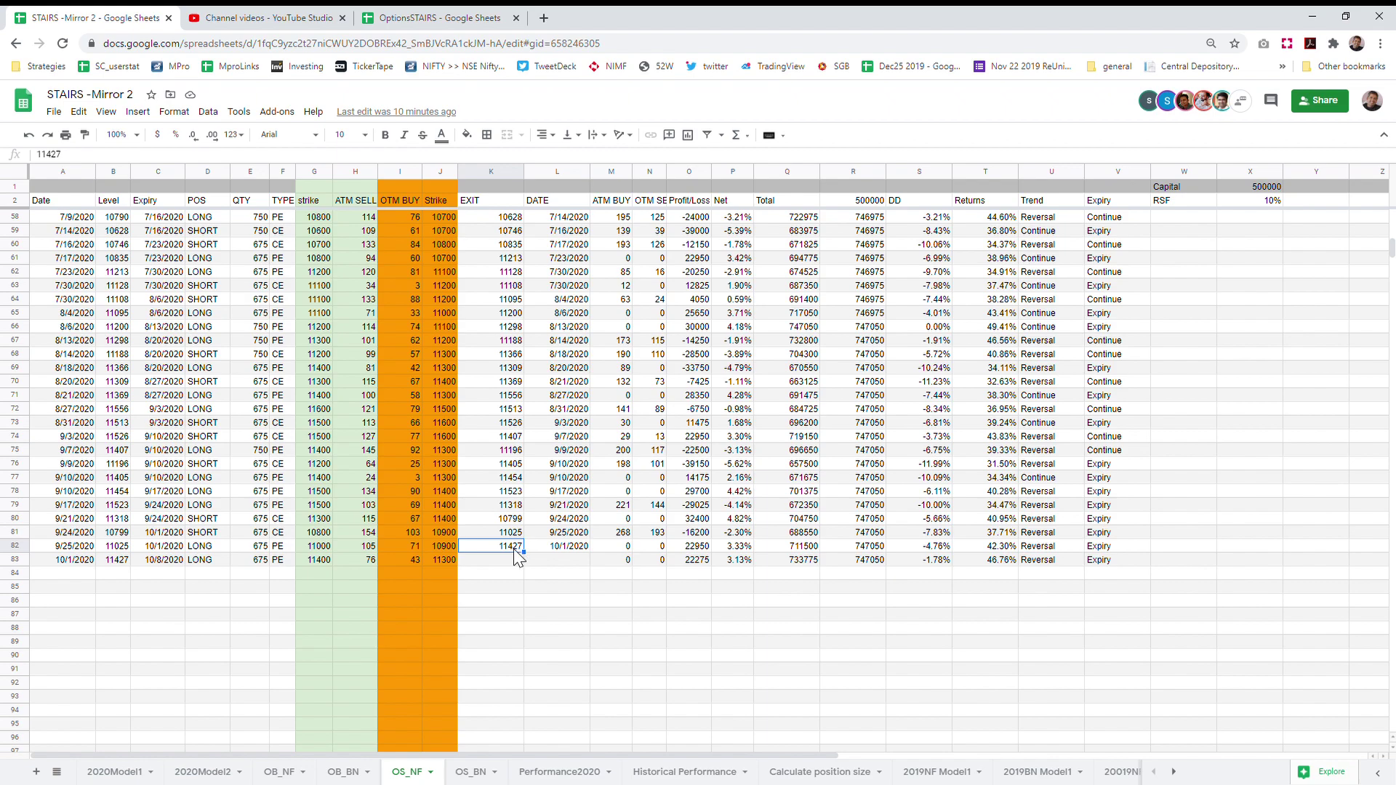
pyautogui.click(629, 550)
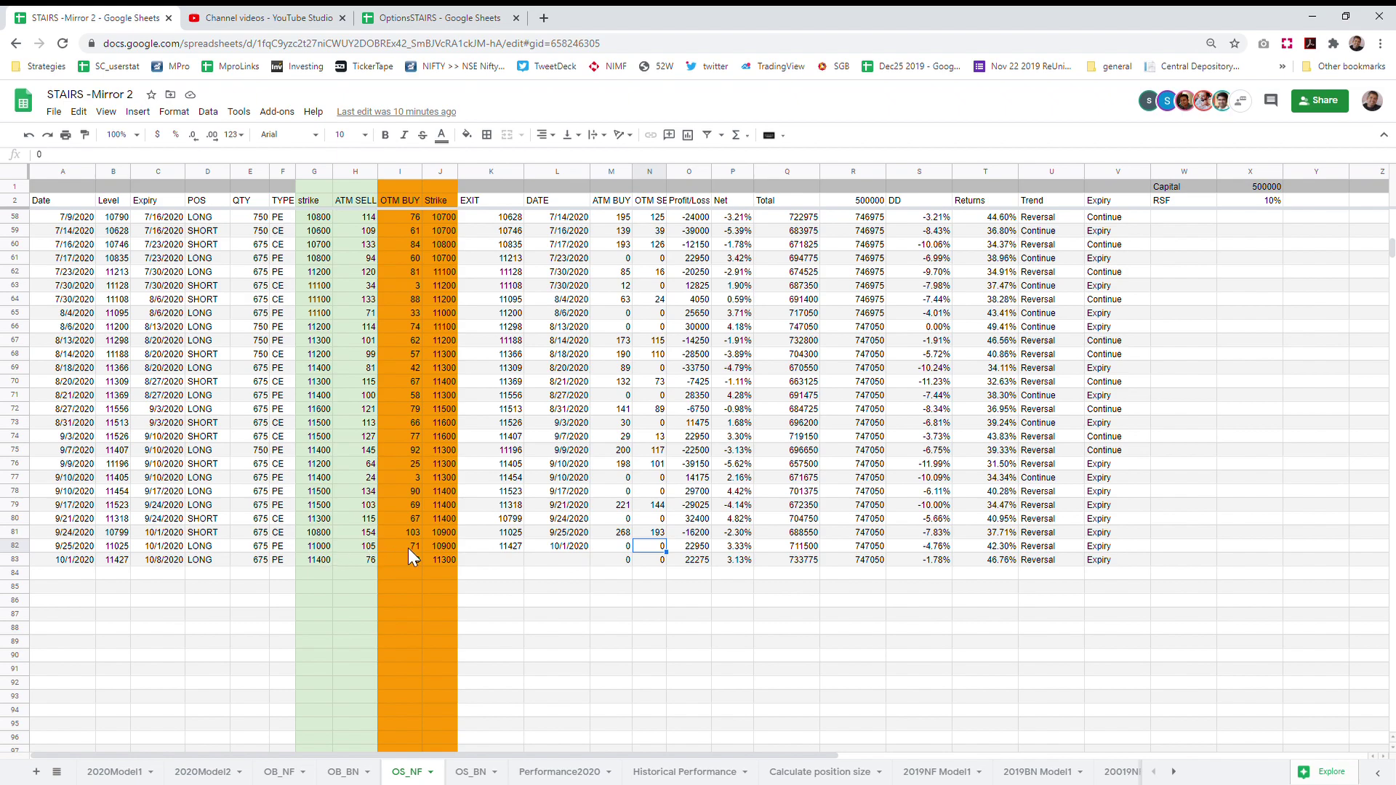
pyautogui.click(728, 550)
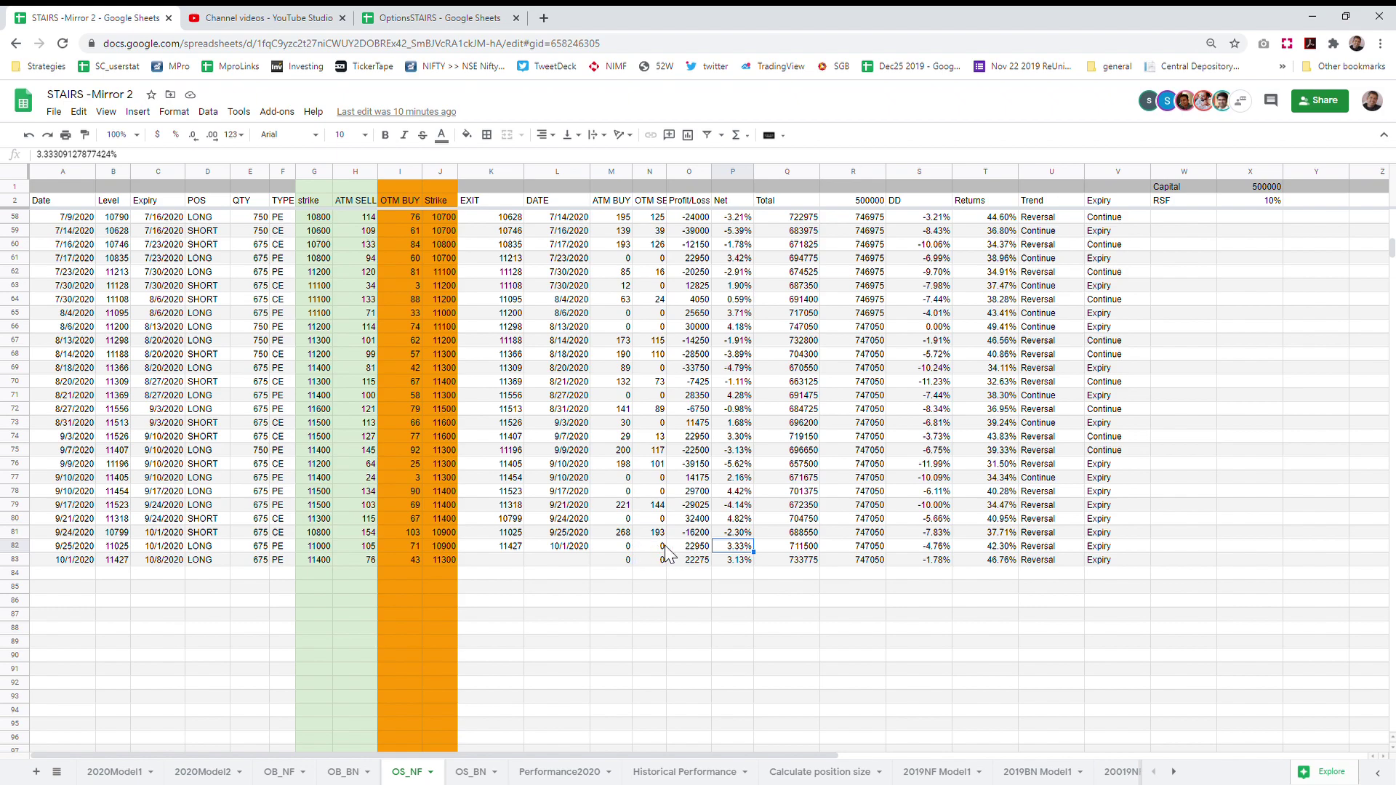
pyautogui.click(516, 547)
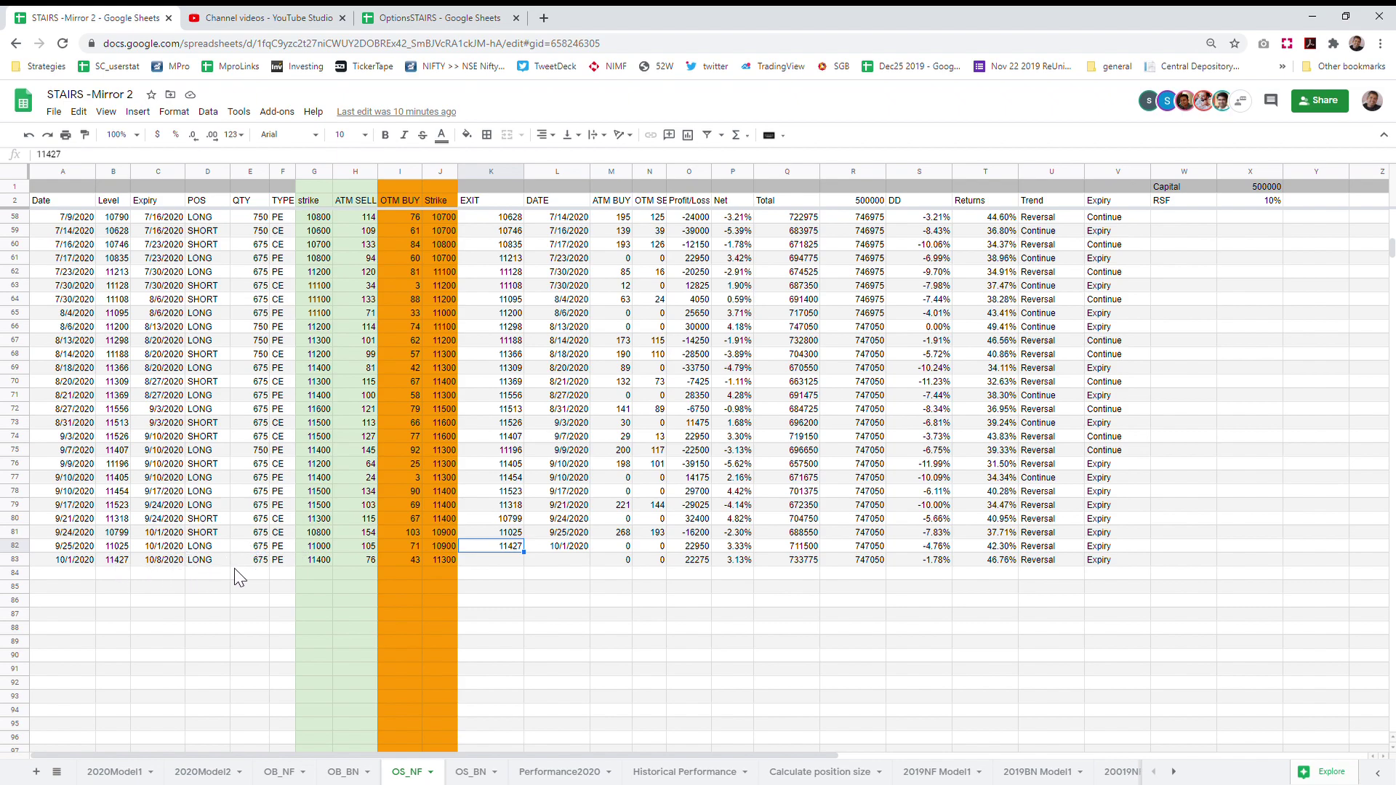
pyautogui.click(318, 562)
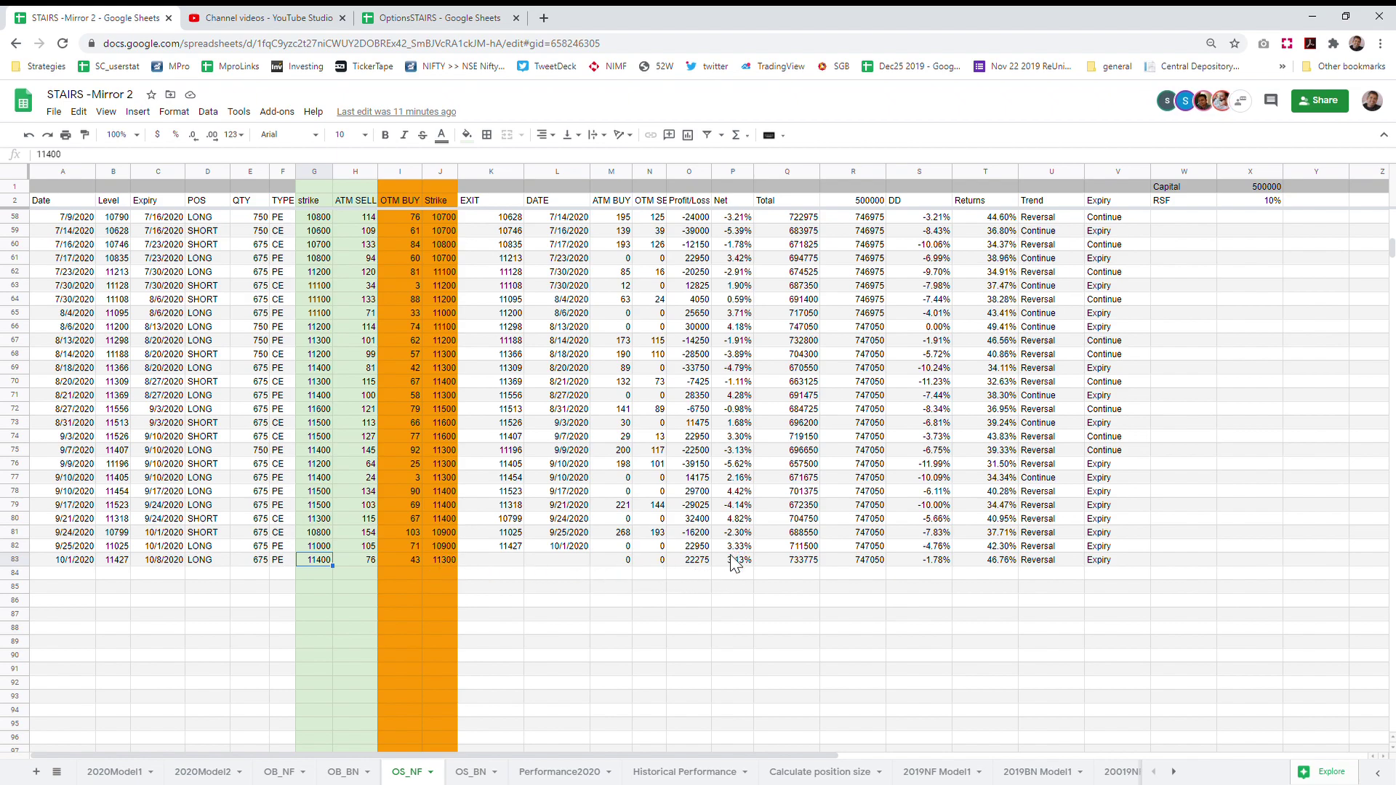
# Step: Scroll through the trade log and back up to row 3, showing January 2020 trades and the W–X summary
pyautogui.scroll(3, 736, 552)
pyautogui.scroll(3, 736, 551)
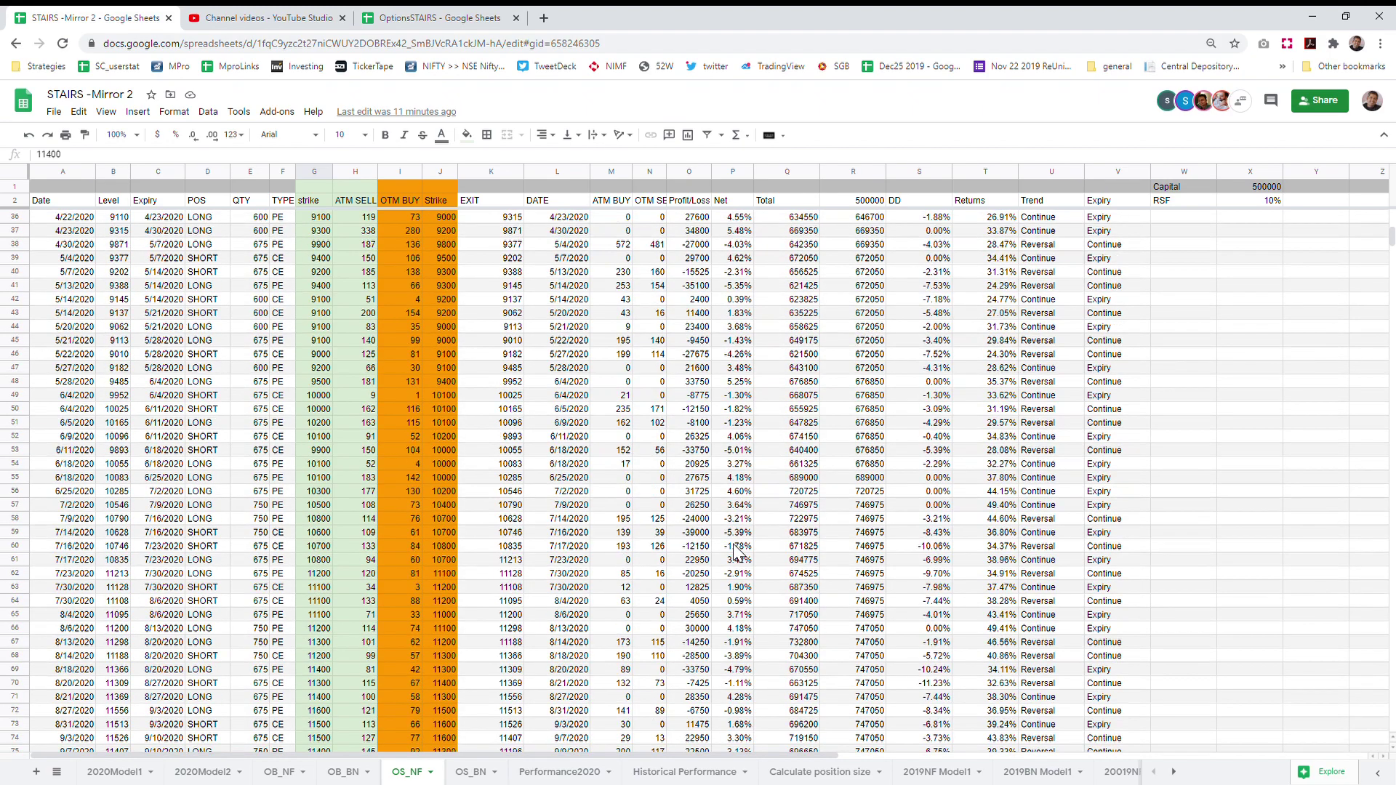
pyautogui.scroll(3, 737, 552)
pyautogui.scroll(2, 736, 551)
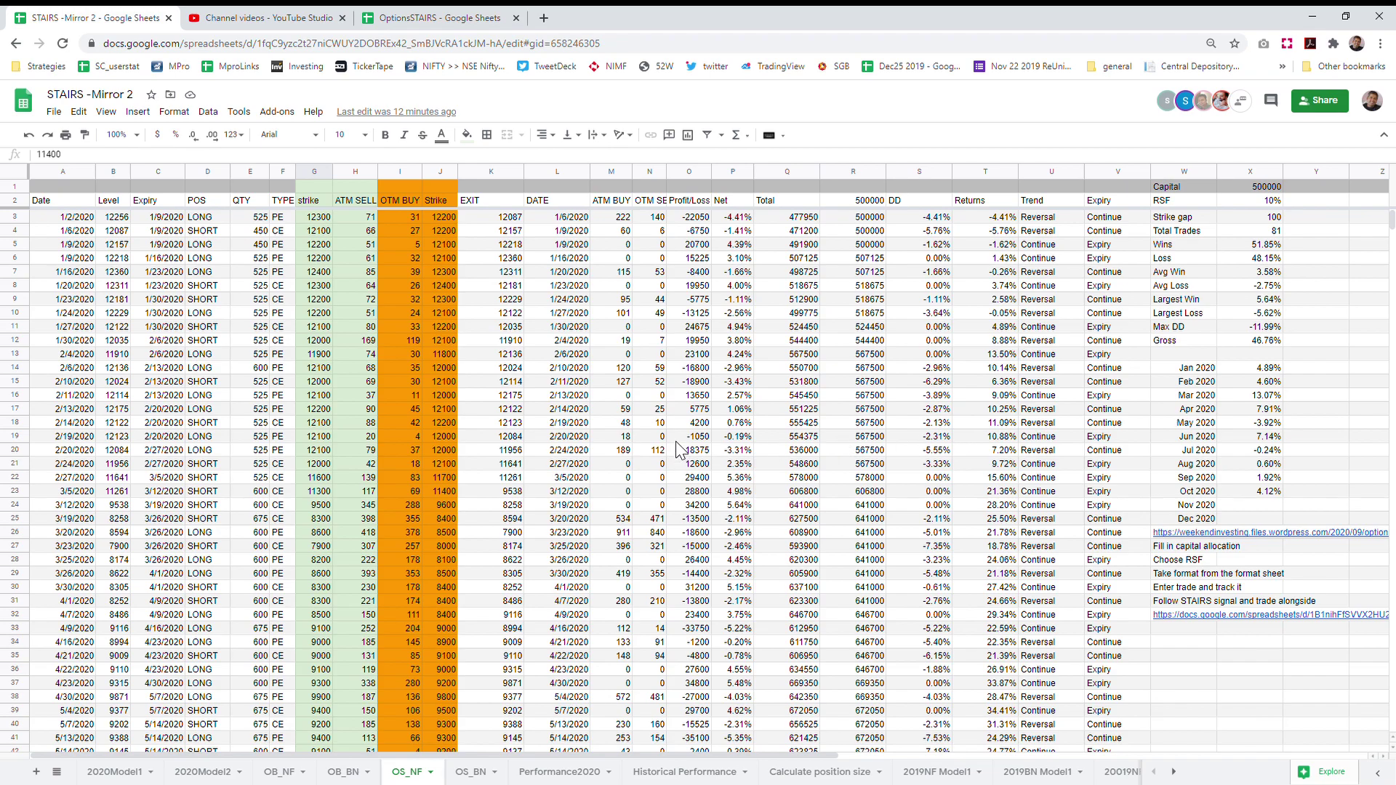
pyautogui.scroll(-3, 393, 421)
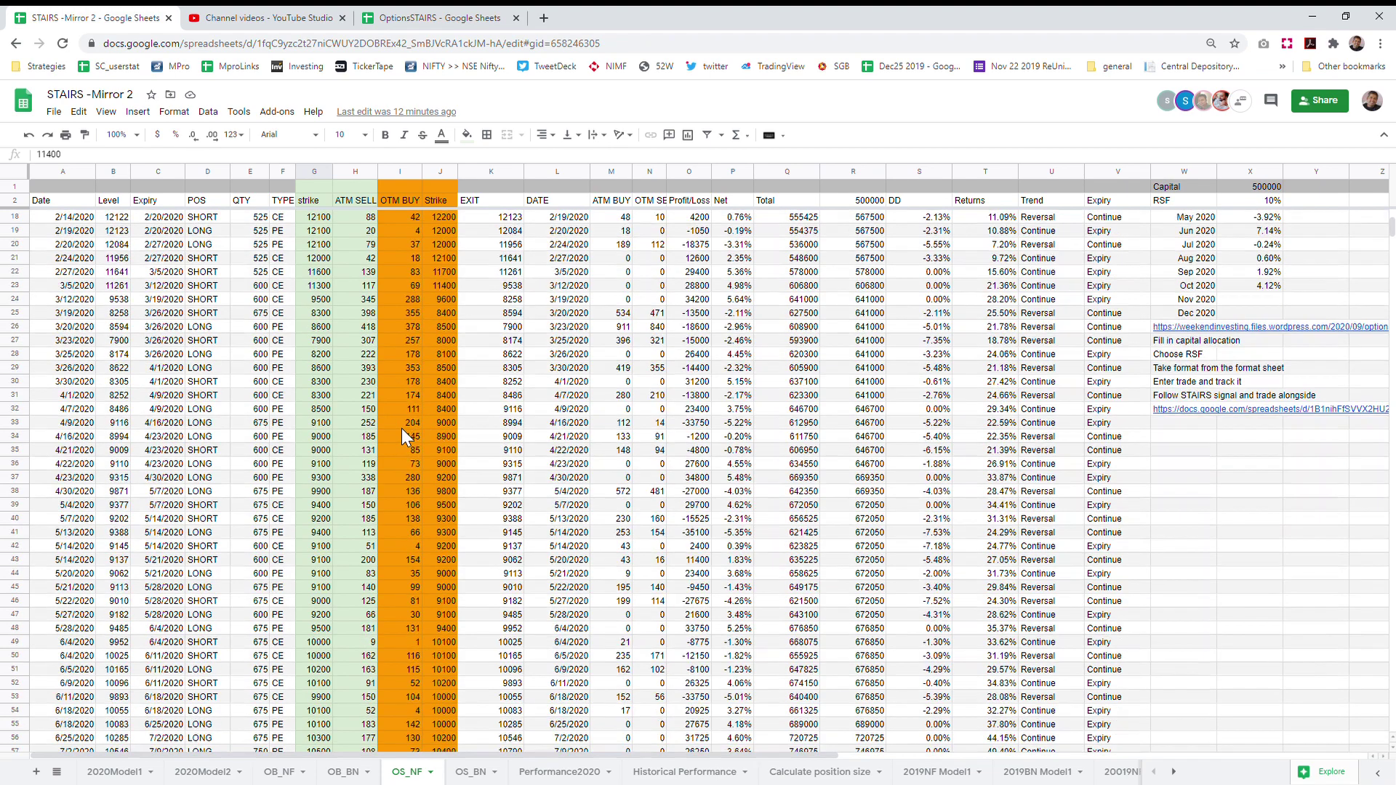
pyautogui.scroll(-2, 401, 429)
pyautogui.scroll(-1, 405, 429)
pyautogui.scroll(-3, 404, 429)
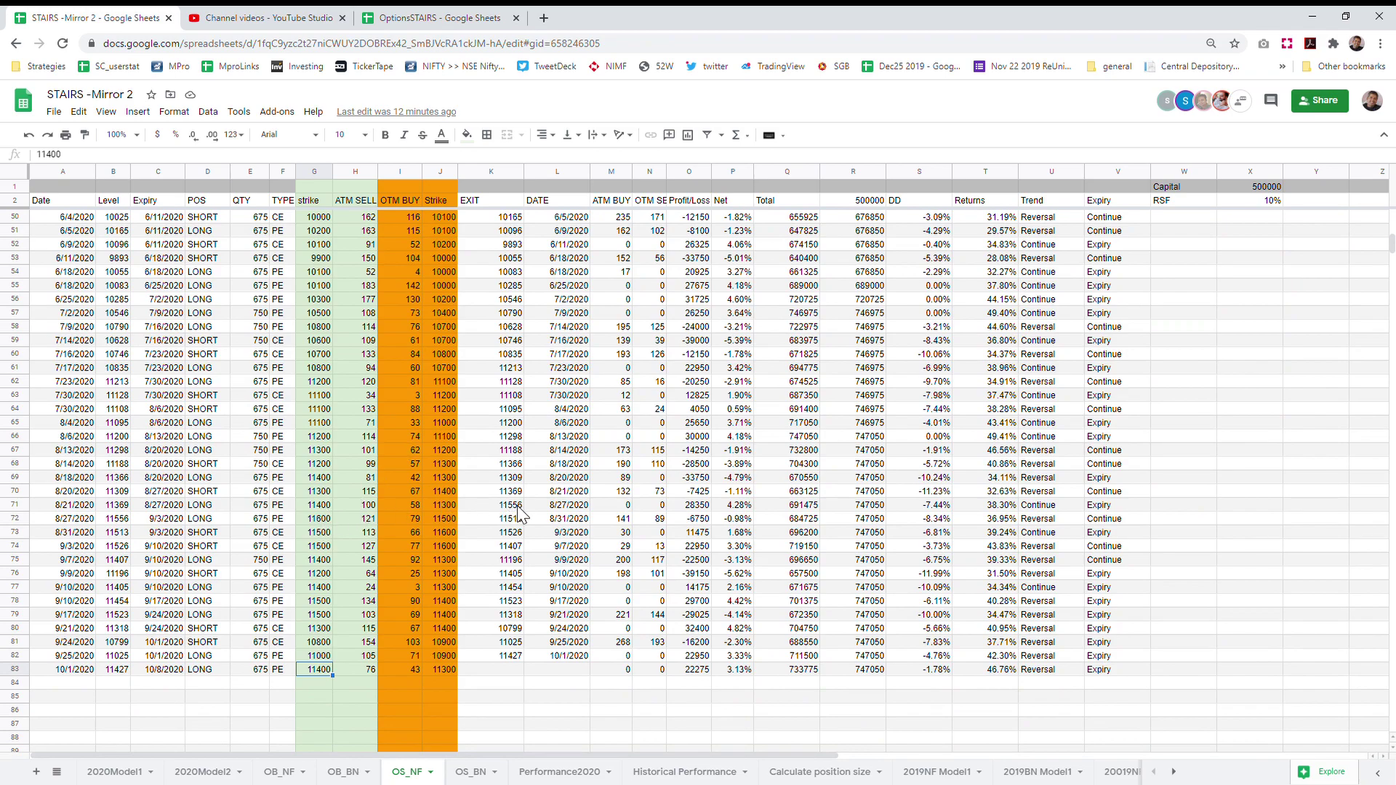
pyautogui.scroll(3, 518, 505)
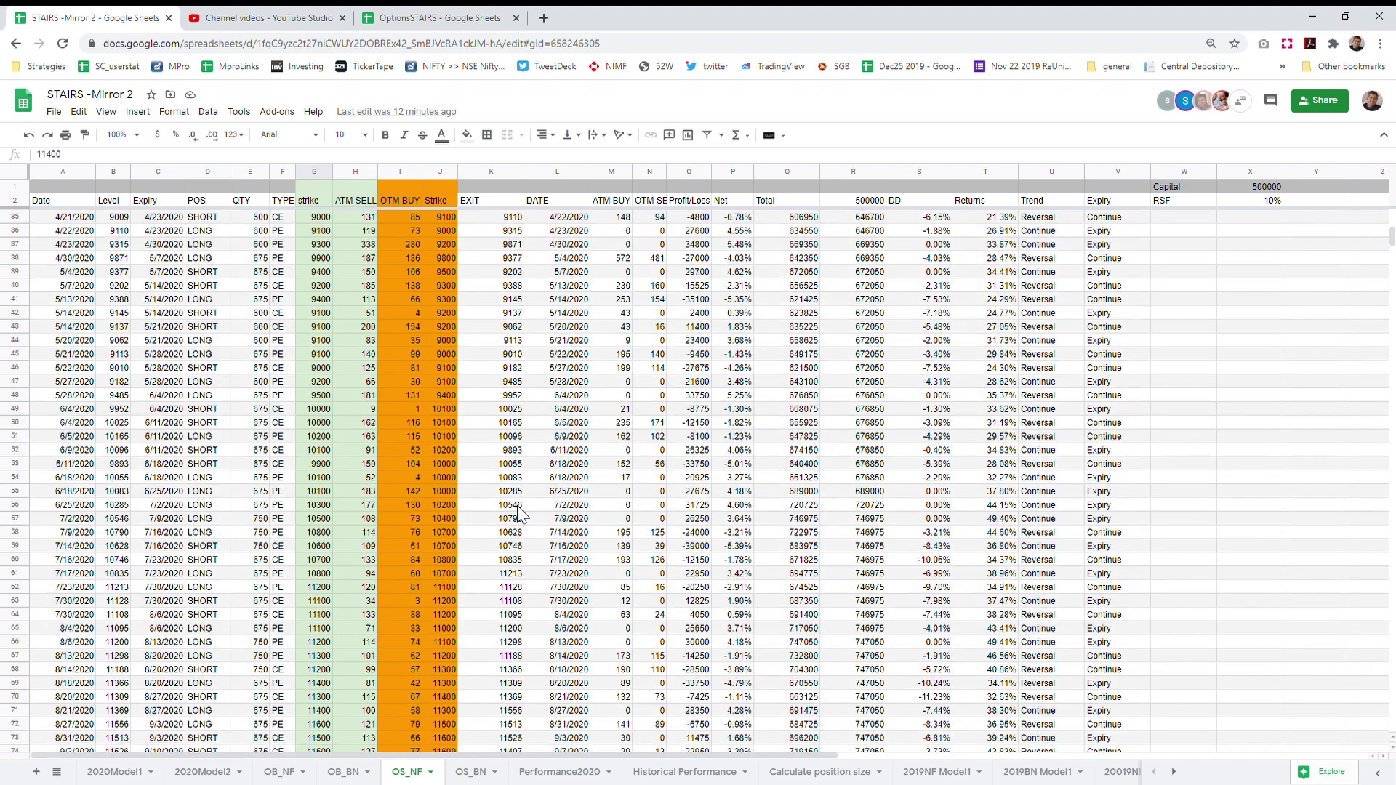
pyautogui.scroll(3, 517, 504)
pyautogui.scroll(3, 517, 505)
pyautogui.scroll(2, 517, 505)
pyautogui.scroll(1, 518, 514)
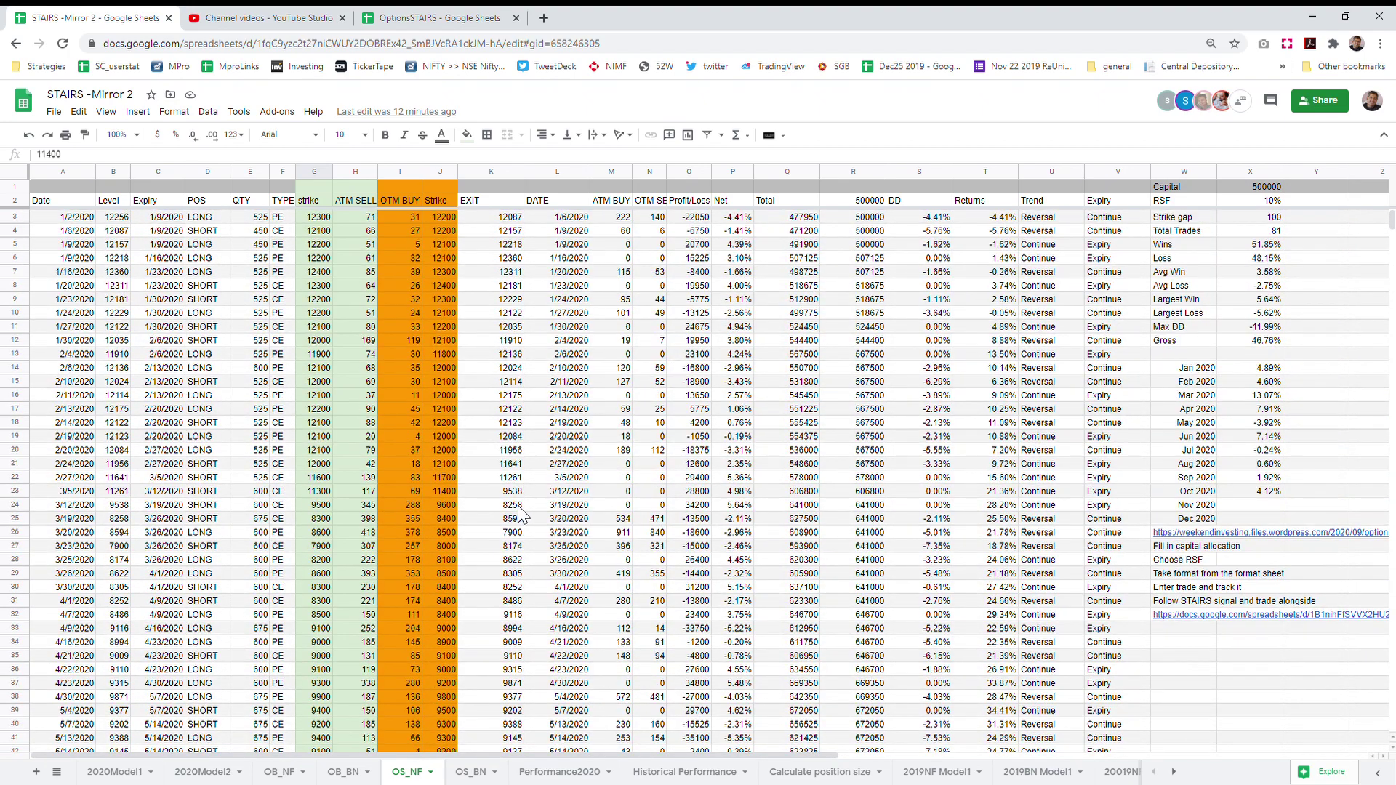